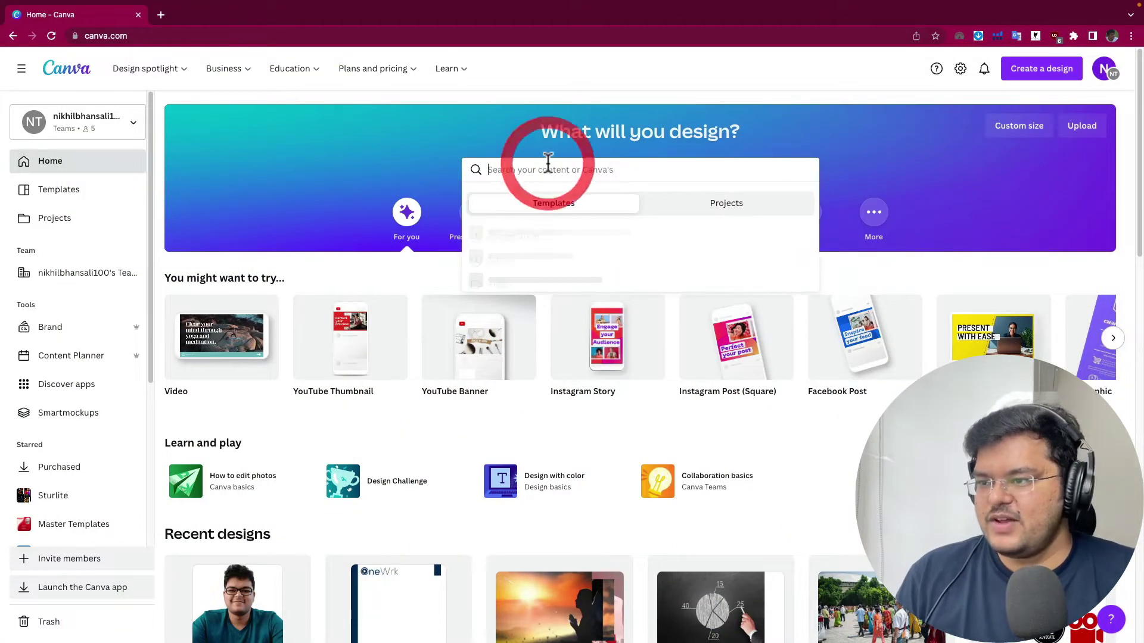
# Search Canva templates for 'letterhead' and open the Arowwai Industries Blue Modern Geometric letterhead
pyautogui.click(407, 437)
pyautogui.scroll(-3, 409, 444)
pyautogui.scroll(3, 408, 444)
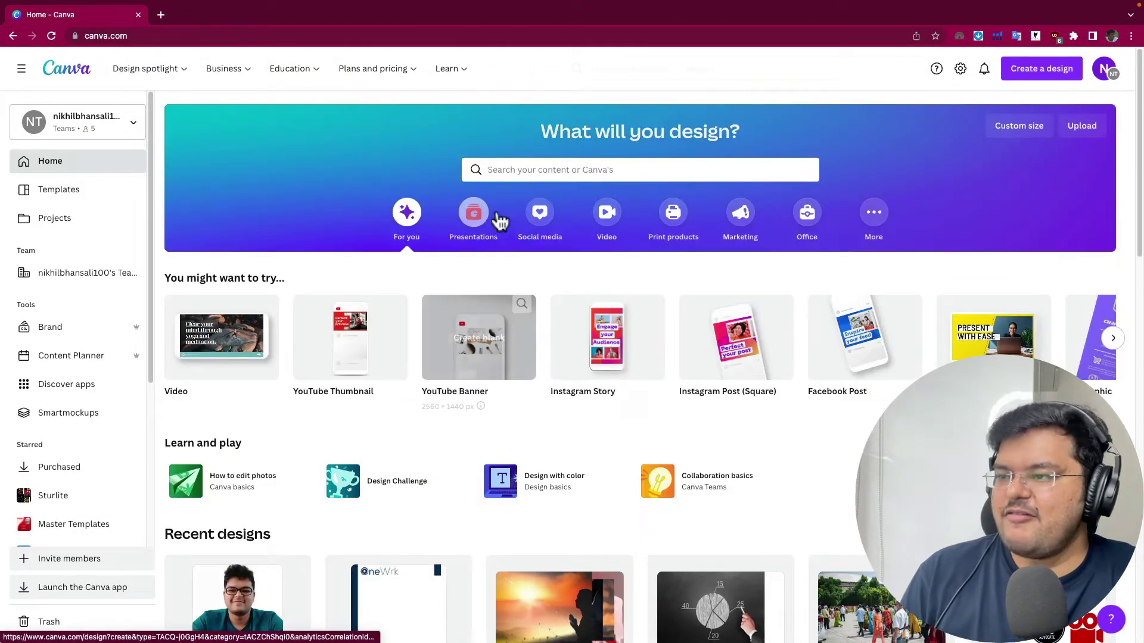
pyautogui.click(531, 169)
pyautogui.write('letterhead')
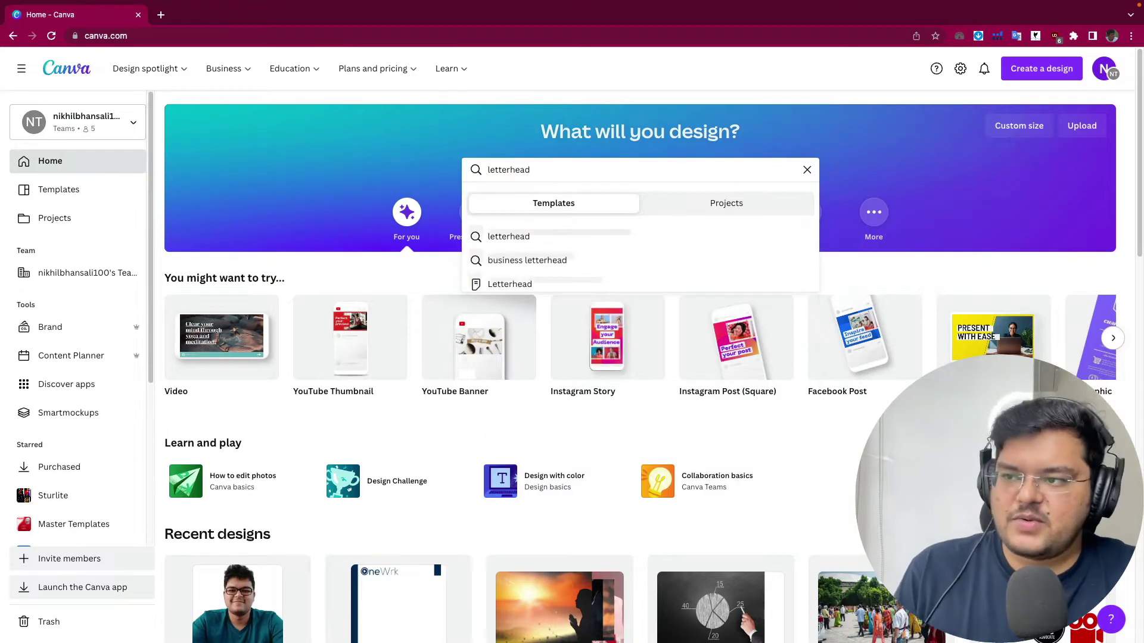
pyautogui.press('Return')
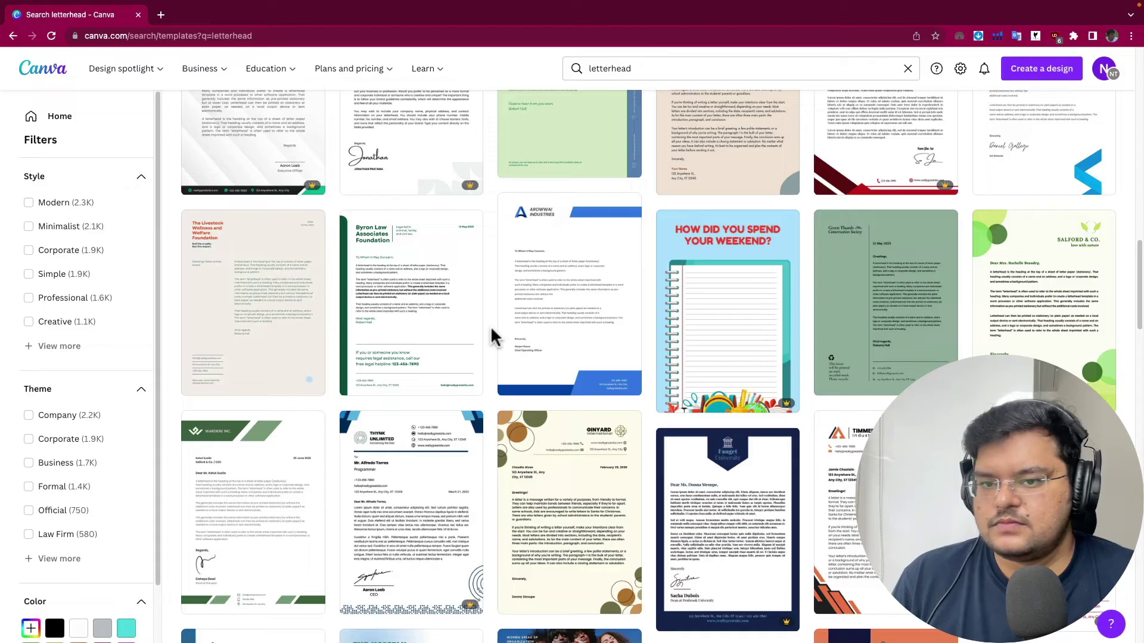
pyautogui.click(572, 310)
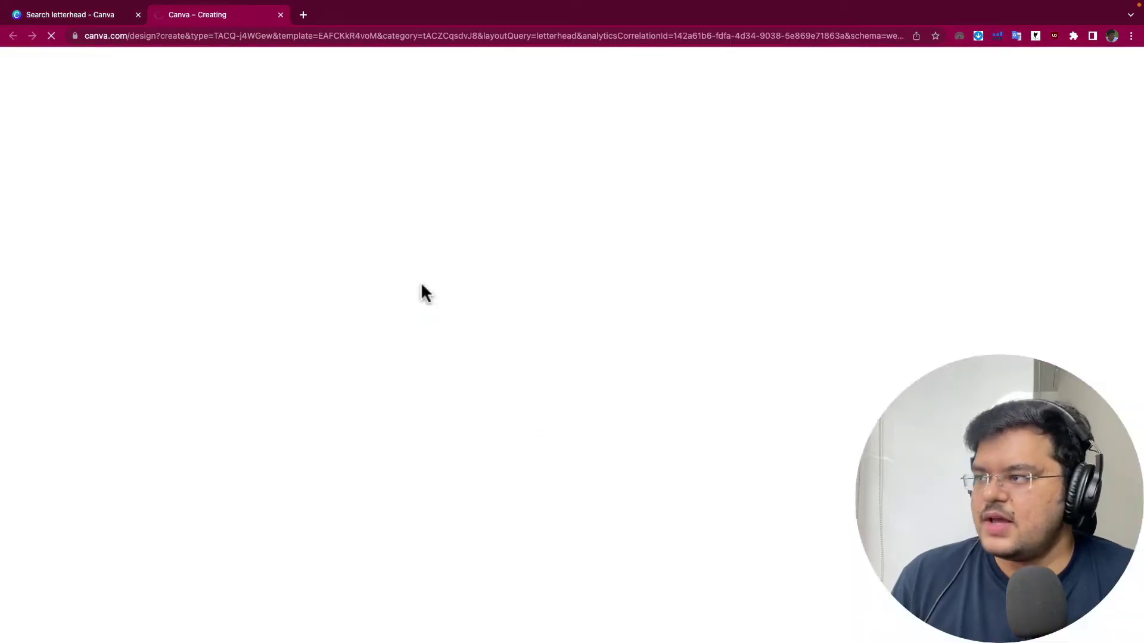
# Check in the resize options that the page is 21 × 29.7 cm
pyautogui.click(113, 66)
pyautogui.click(134, 65)
pyautogui.click(134, 64)
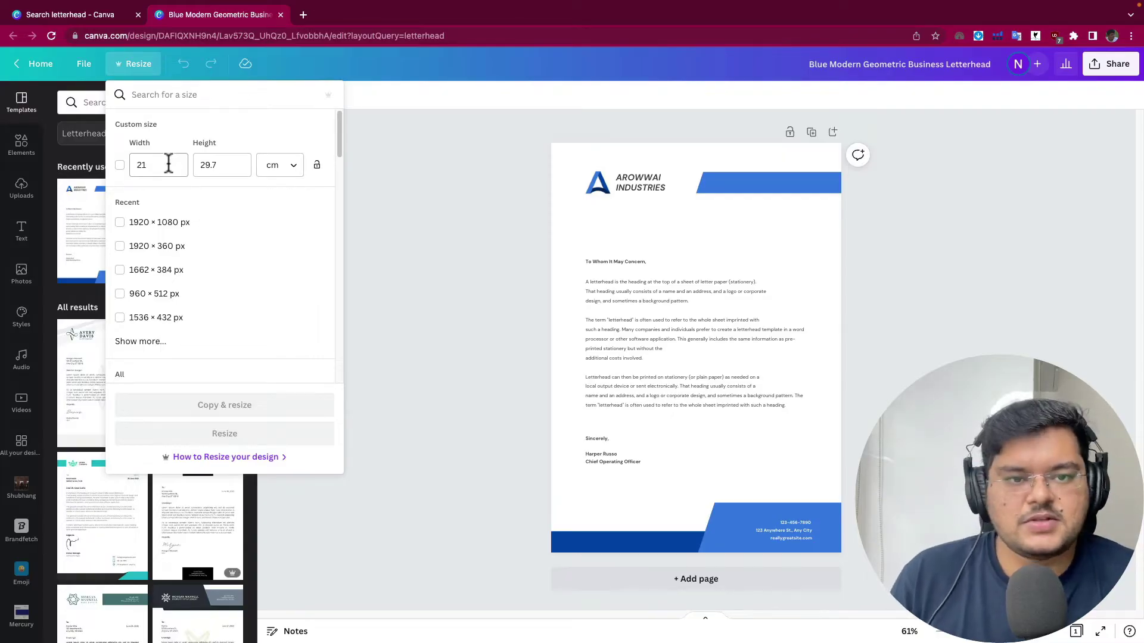
pyautogui.click(437, 201)
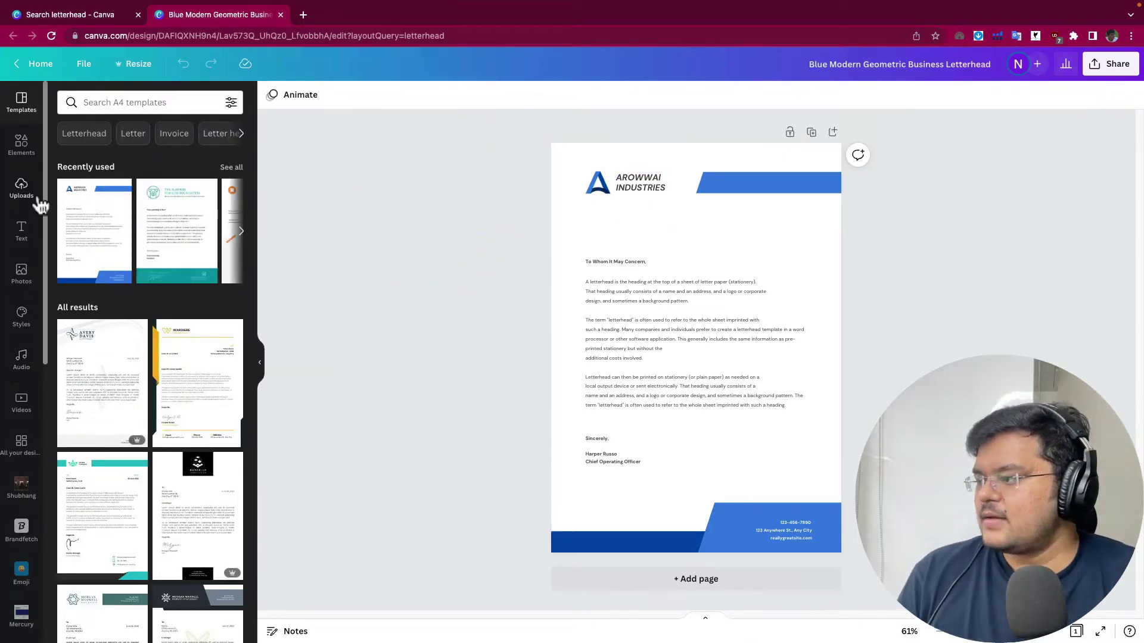
# Show the uploaded brand Logos collection in the sidebar
pyautogui.click(22, 192)
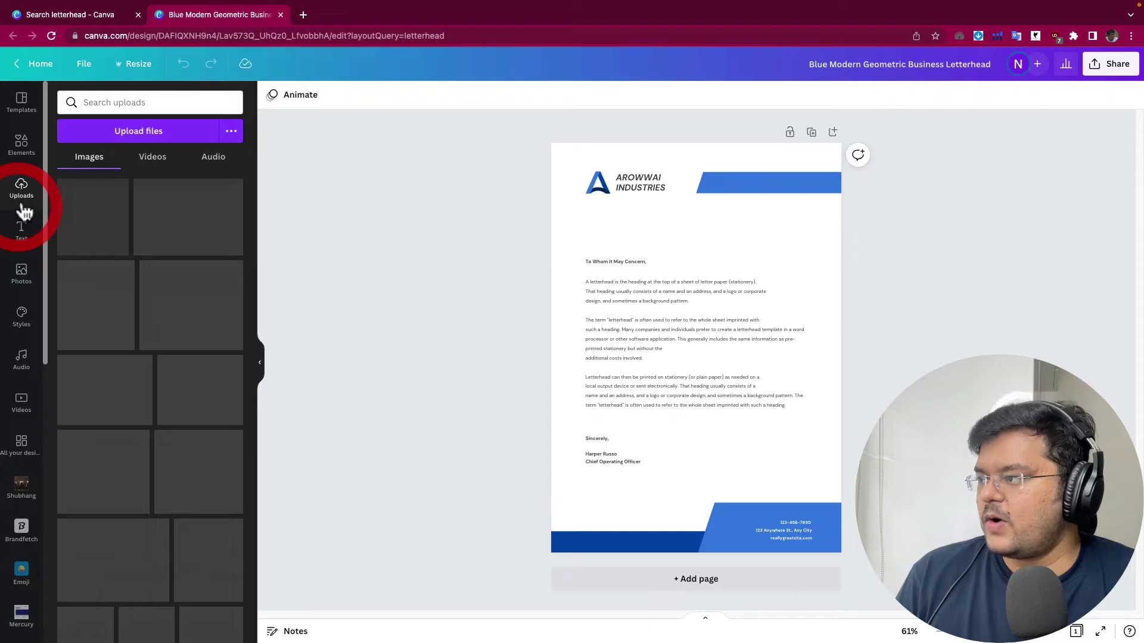
pyautogui.scroll(-1, 21, 357)
pyautogui.scroll(-5, 21, 538)
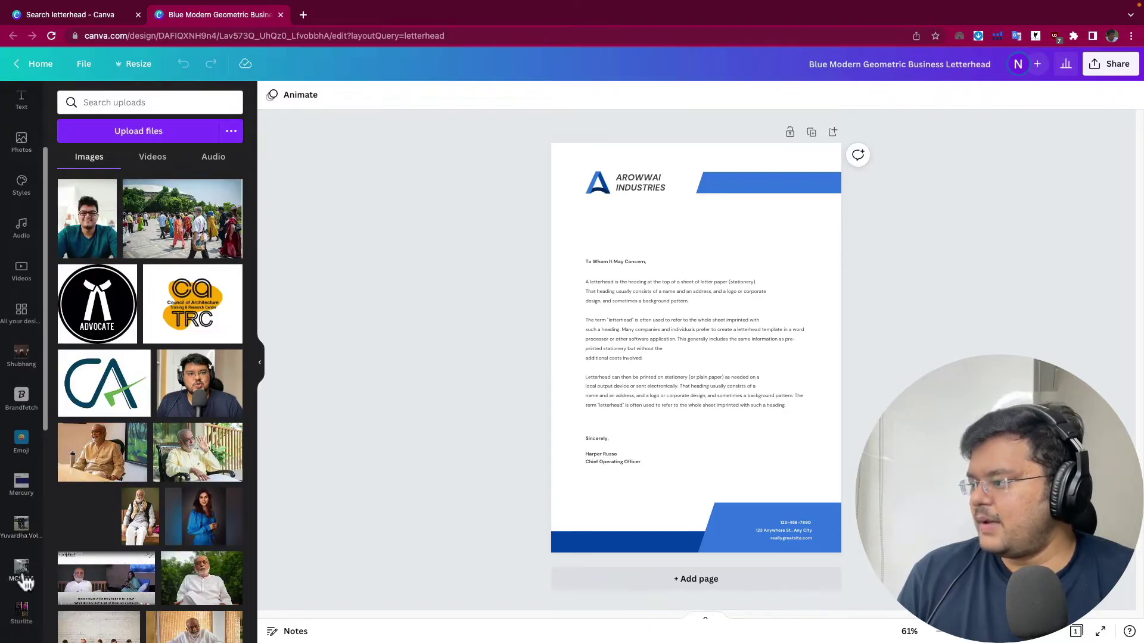
pyautogui.scroll(-5, 13, 476)
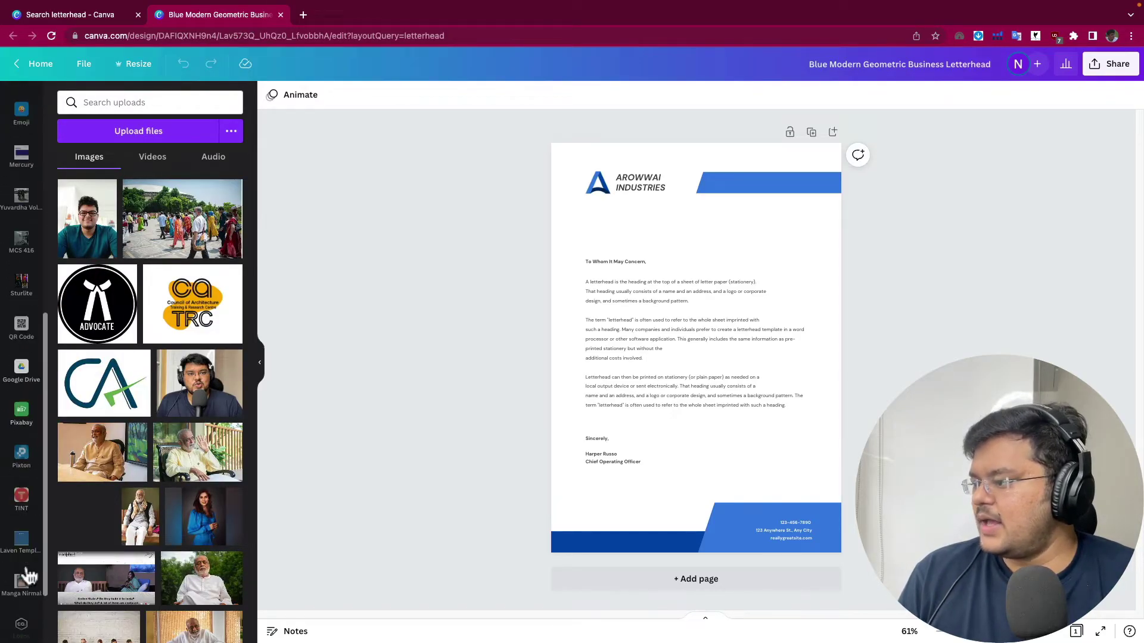
pyautogui.click(21, 545)
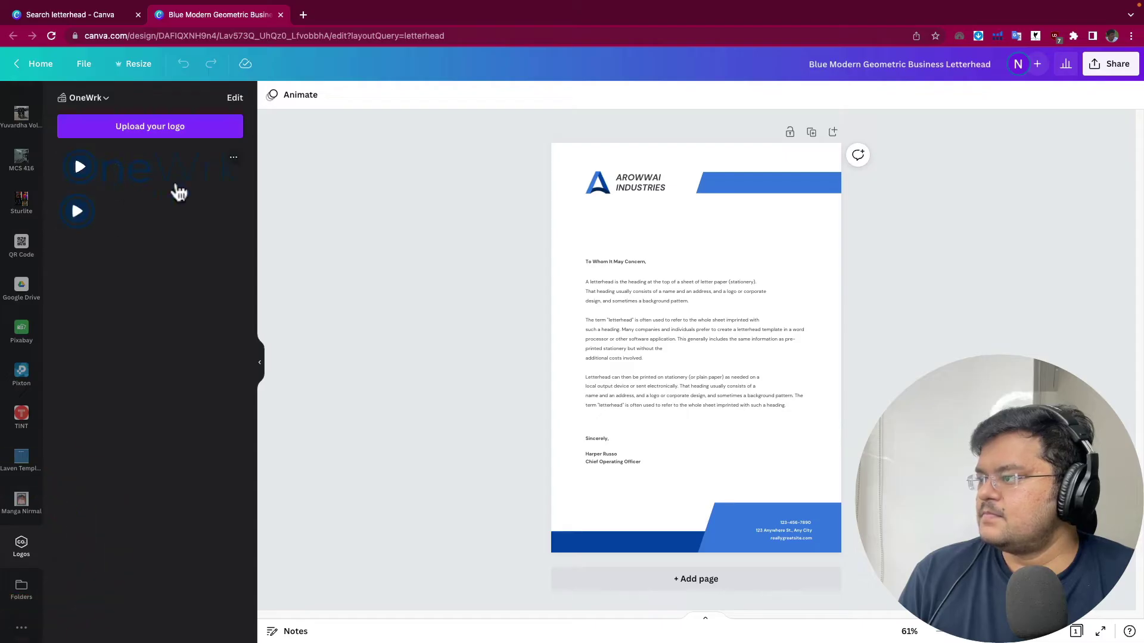
# Delete the AROWWAI INDUSTRIES name and A logo, and place the OneWrk logo top-left
pyautogui.click(635, 183)
pyautogui.press('BackSpace')
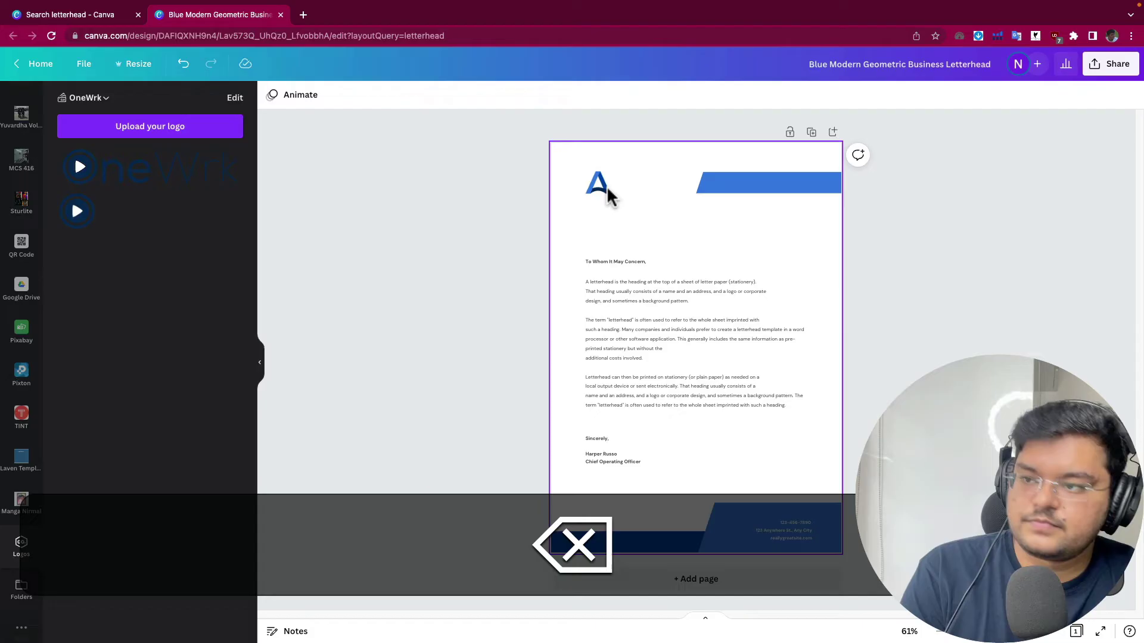
pyautogui.click(598, 182)
pyautogui.press('BackSpace')
pyautogui.click(140, 173)
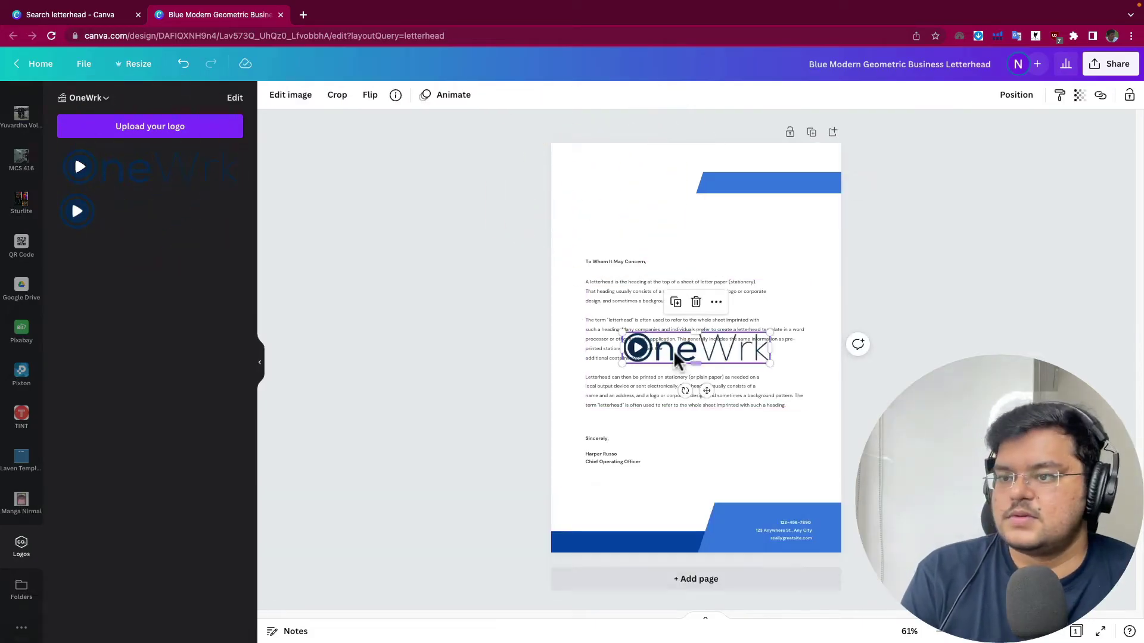
pyautogui.moveTo(679, 357); pyautogui.dragTo(614, 190)
pyautogui.click(899, 204)
# Colour the header bar and right footer shape OneWrk navy and the bottom bar teal
pyautogui.click(744, 181)
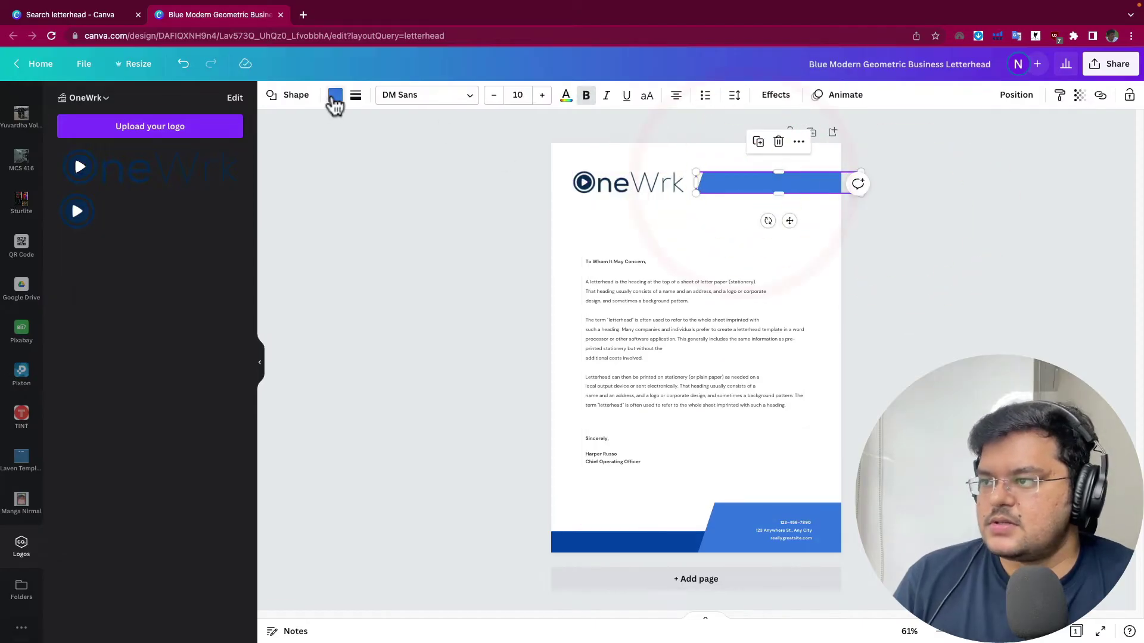
pyautogui.click(336, 96)
pyautogui.click(70, 274)
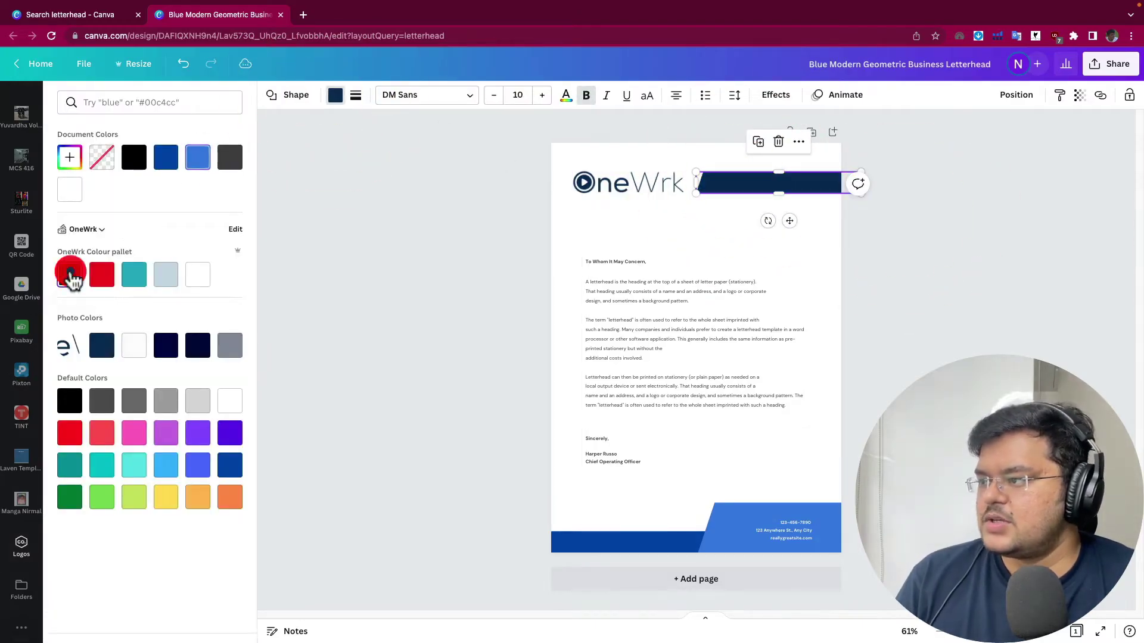
pyautogui.click(614, 548)
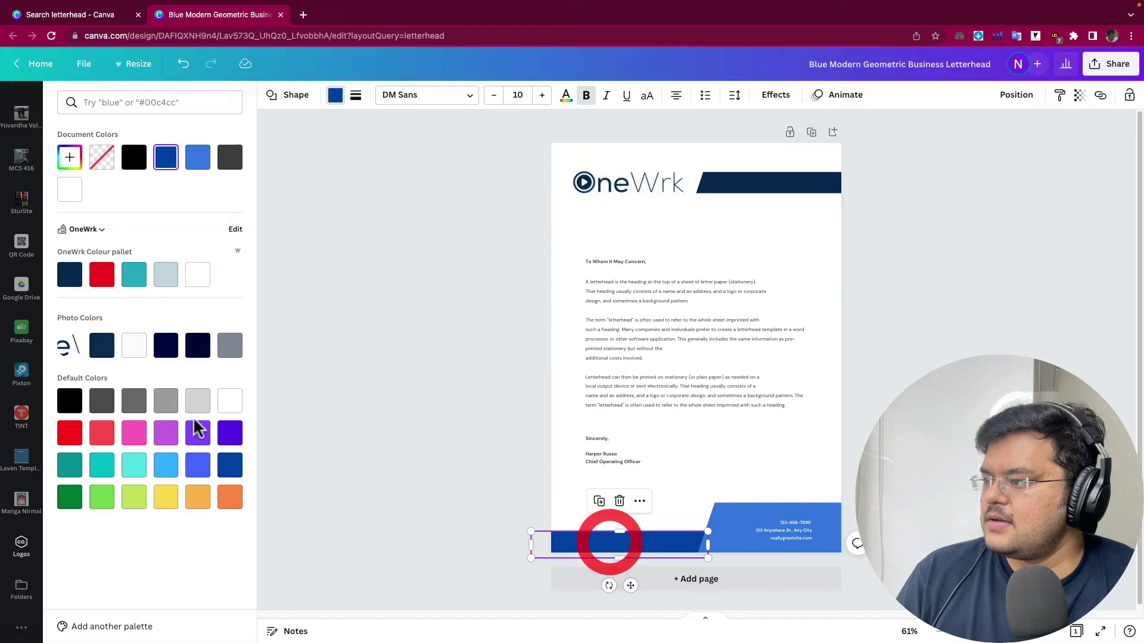
pyautogui.click(134, 274)
pyautogui.click(734, 524)
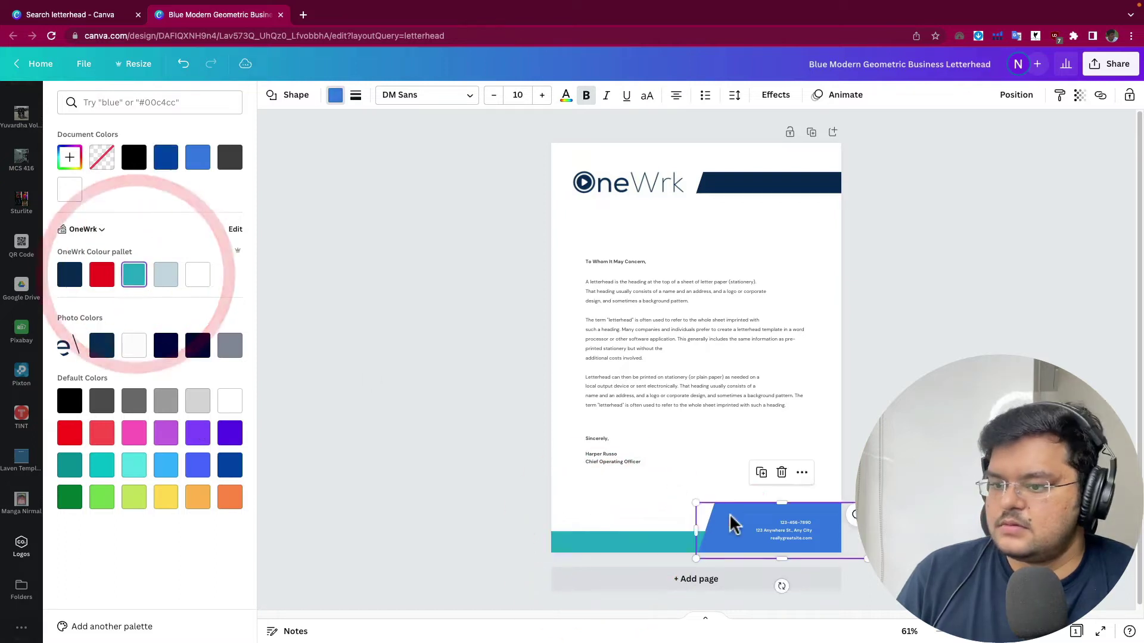
pyautogui.click(69, 274)
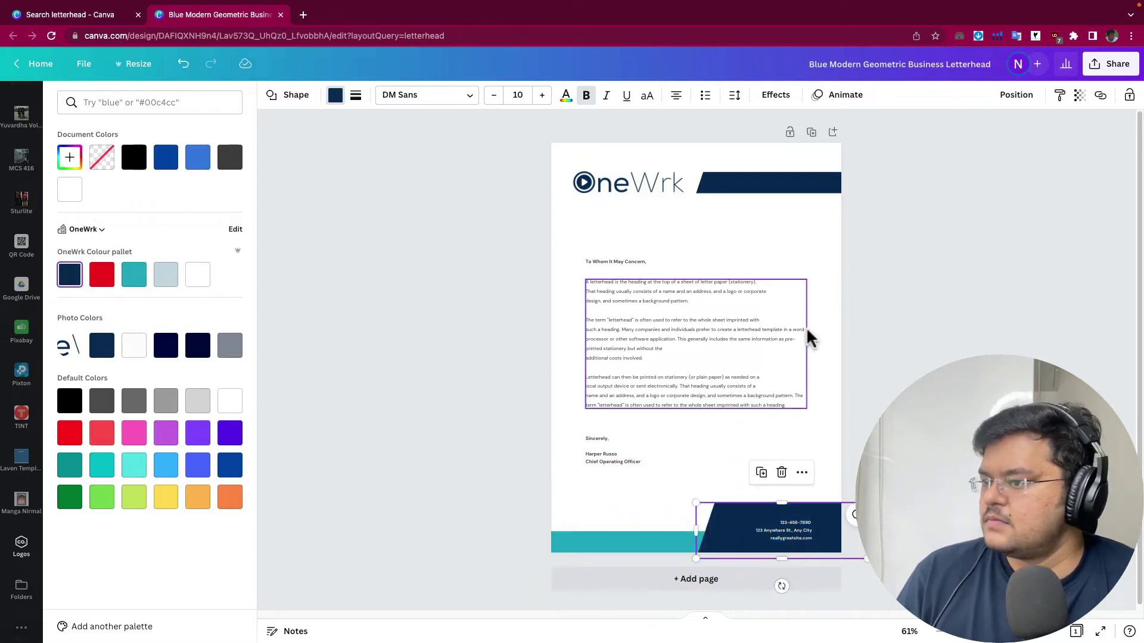
pyautogui.click(1015, 349)
# Delete the greeting, body paragraphs and Sincerely sign-off from the letter
pyautogui.click(613, 264)
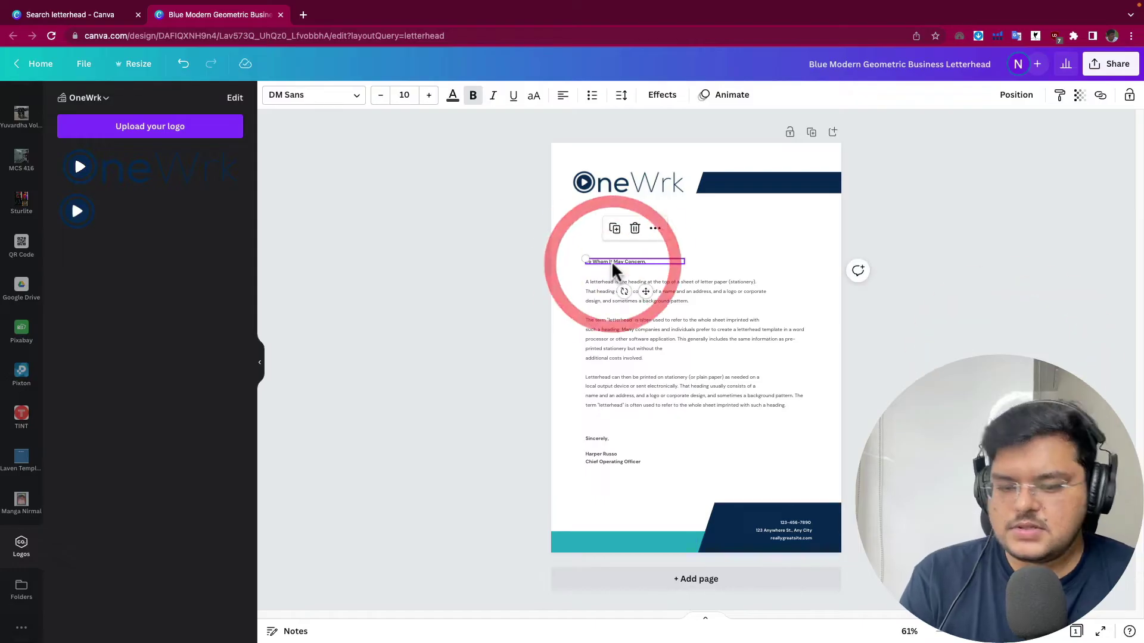
pyautogui.press('BackSpace')
pyautogui.click(679, 337)
pyautogui.press('BackSpace')
pyautogui.click(588, 441)
pyautogui.press('BackSpace')
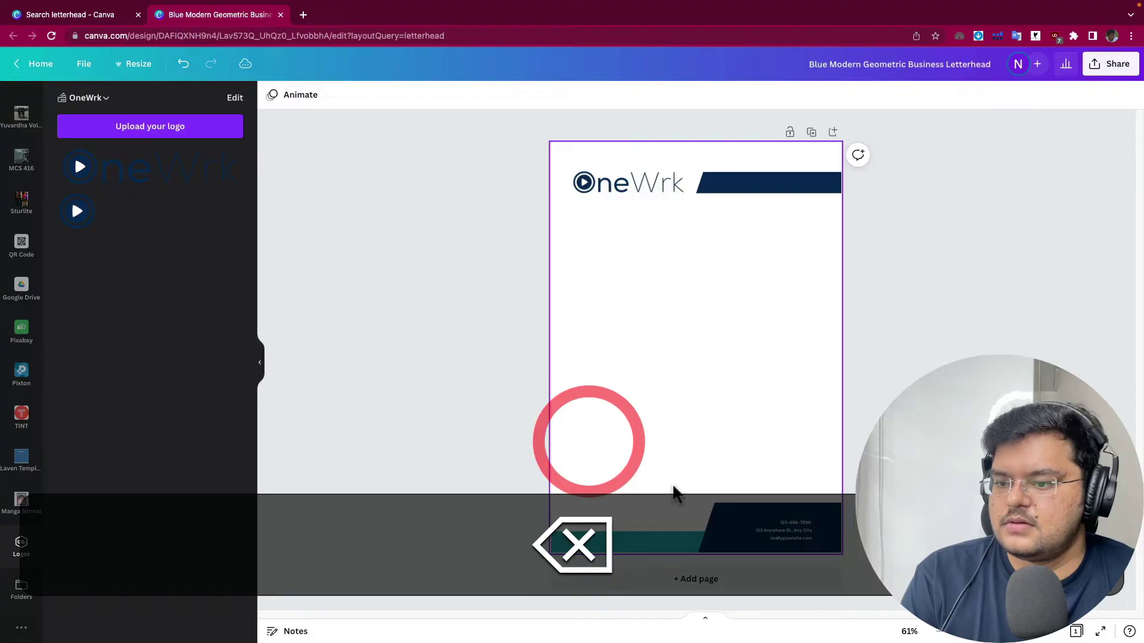
# Replace the footer text with OneWrk's phone, address and website
pyautogui.doubleClick(795, 522)
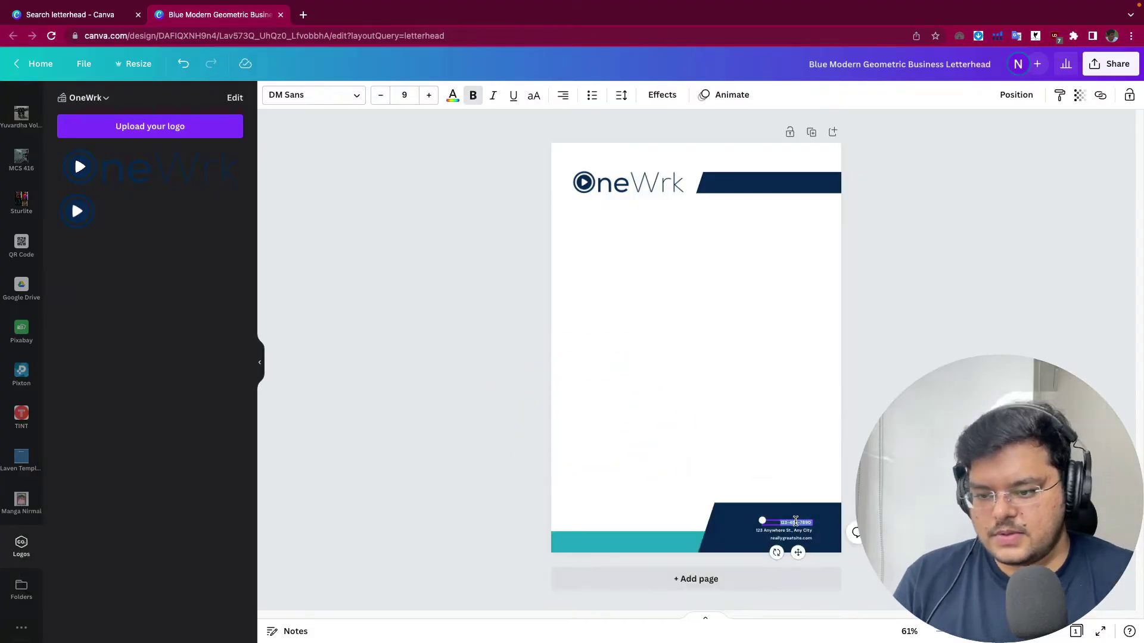
pyautogui.press('super+shift+v')
pyautogui.click(790, 345)
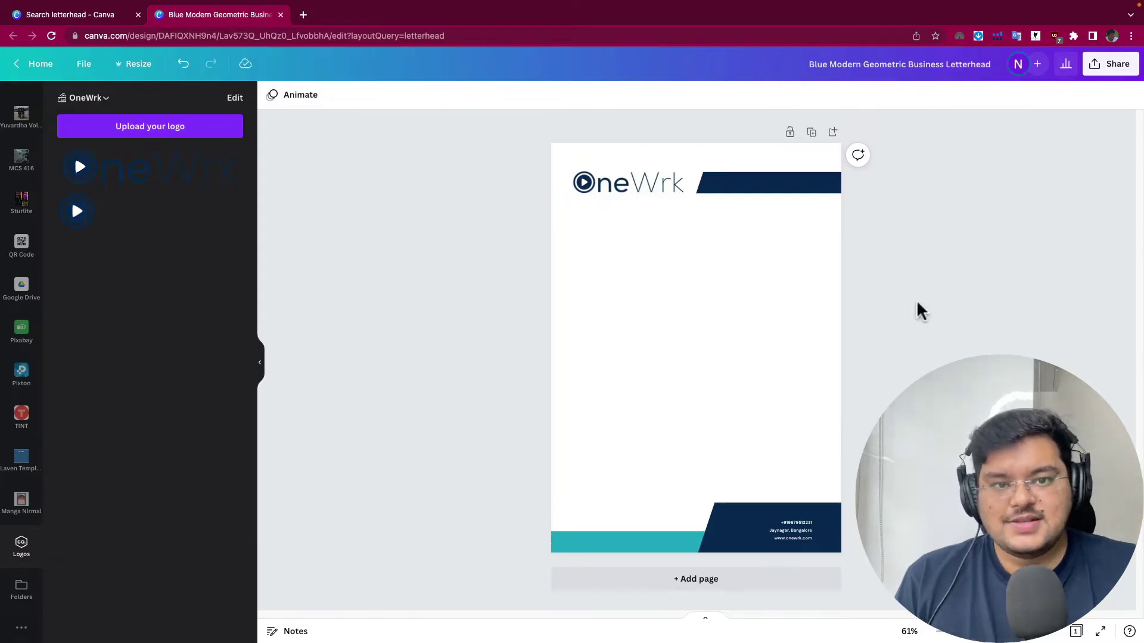
# Rename the Canva design to 'Onewrk Letter head'
pyautogui.click(672, 314)
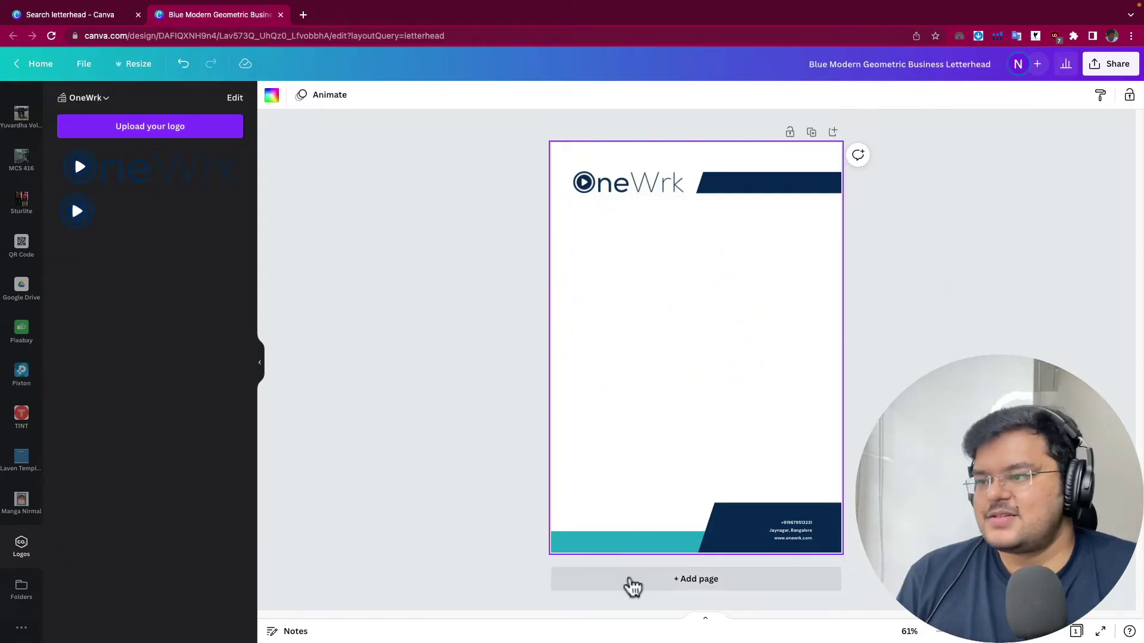
pyautogui.click(614, 542)
pyautogui.click(970, 324)
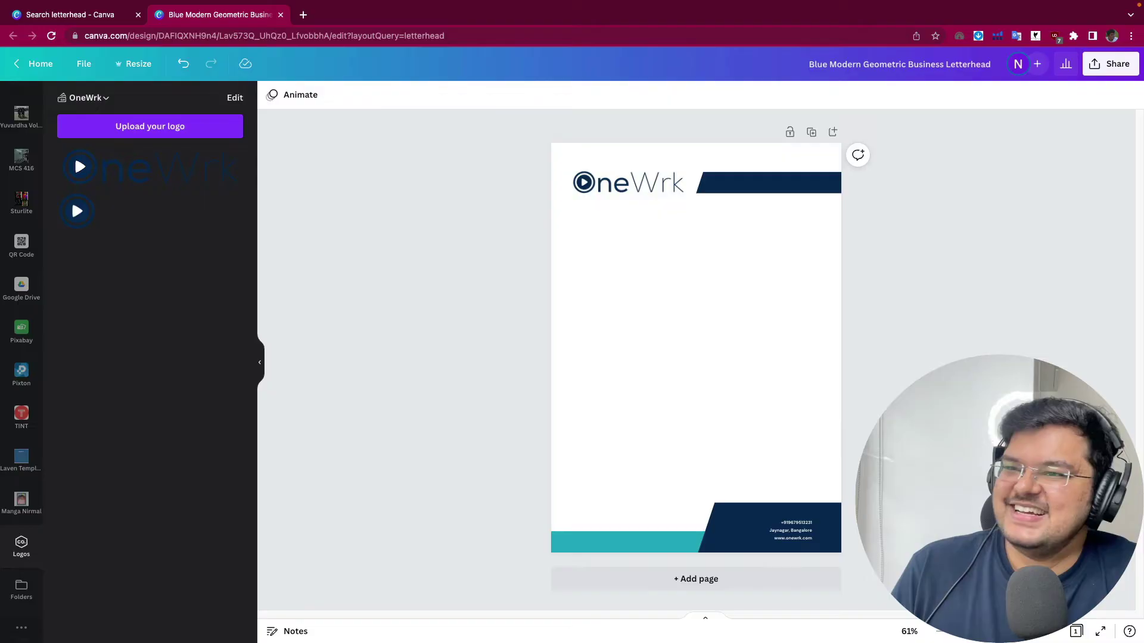
pyautogui.click(907, 65)
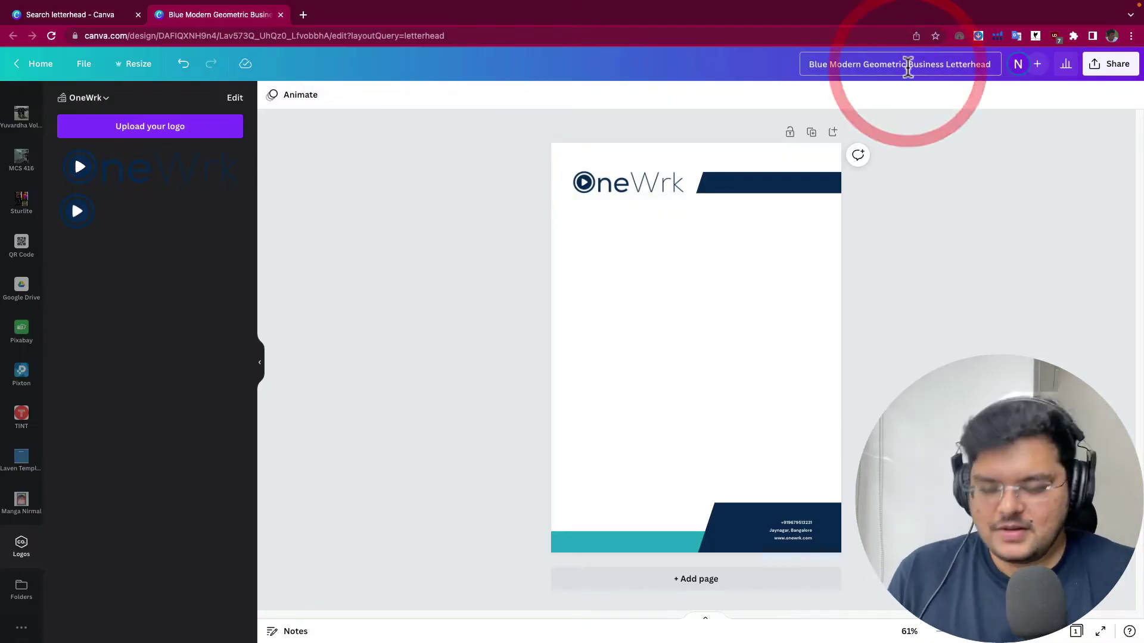
pyautogui.tripleClick(908, 66)
pyautogui.write('Onewrk Letter')
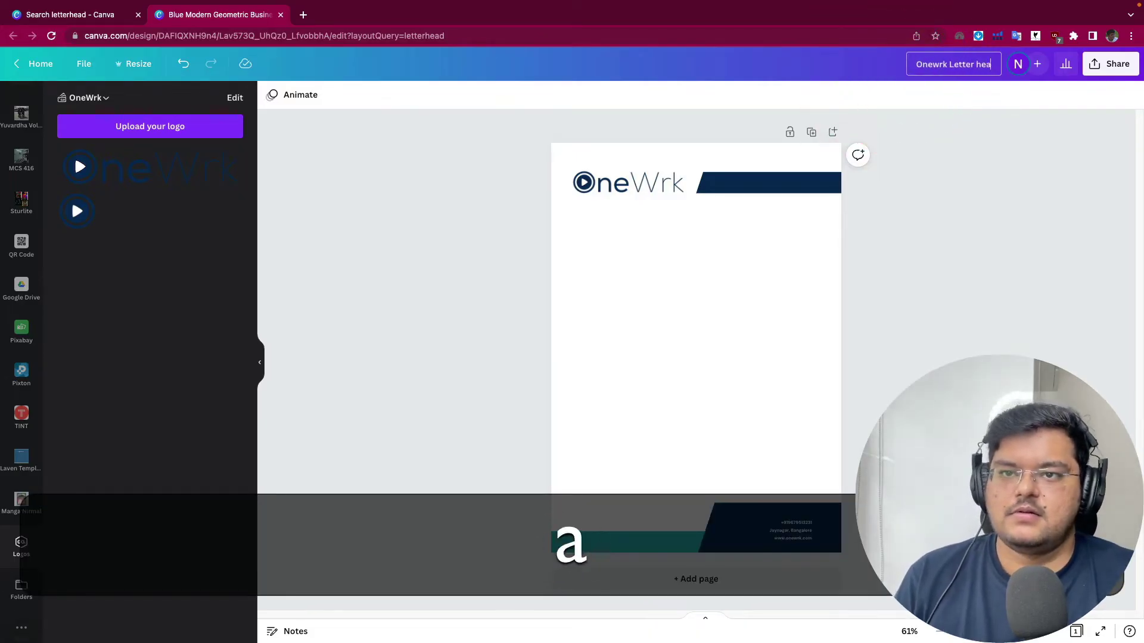
pyautogui.click(963, 204)
# Download the letterhead design as a PNG
pyautogui.click(1110, 64)
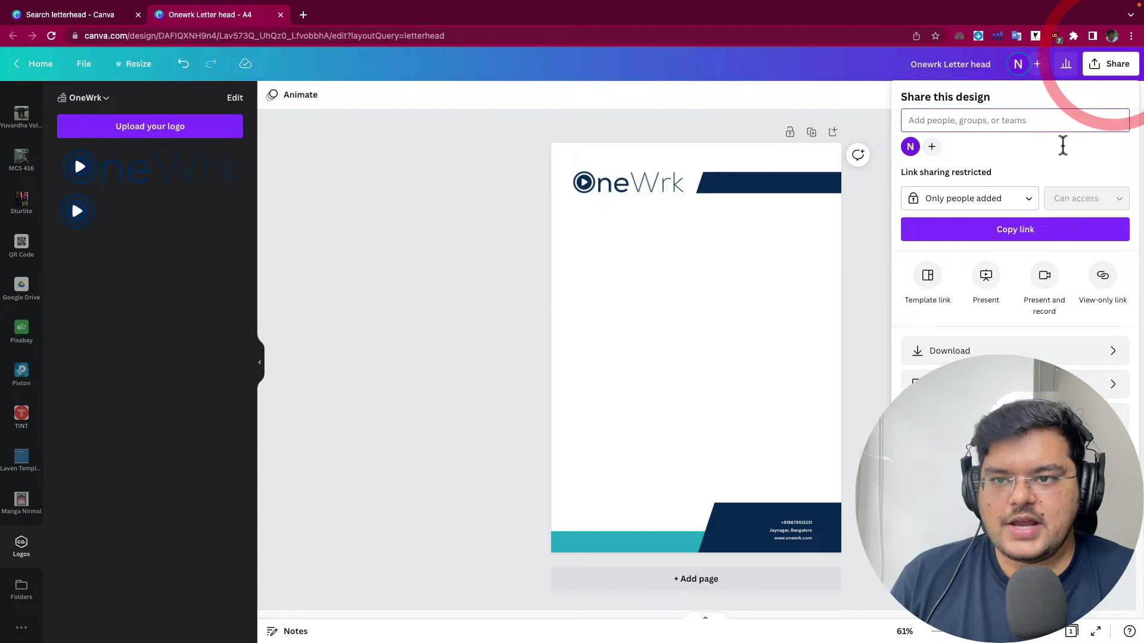
pyautogui.click(969, 351)
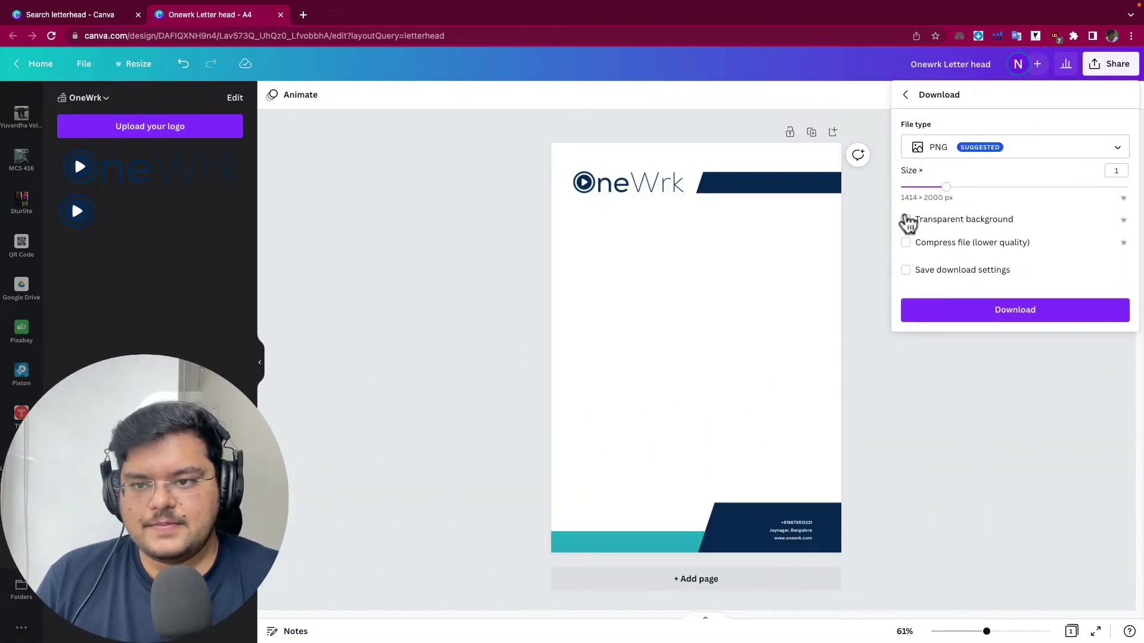
pyautogui.click(1018, 312)
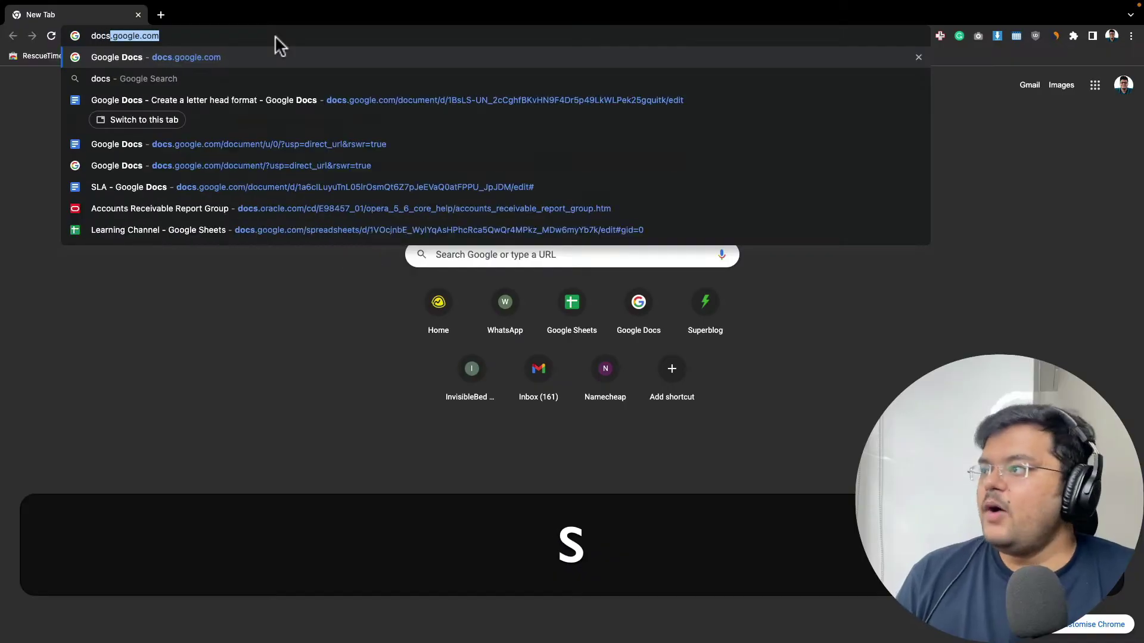
# Create a new blank Google Doc and confirm A4 portrait in Page setup
pyautogui.press('Return')
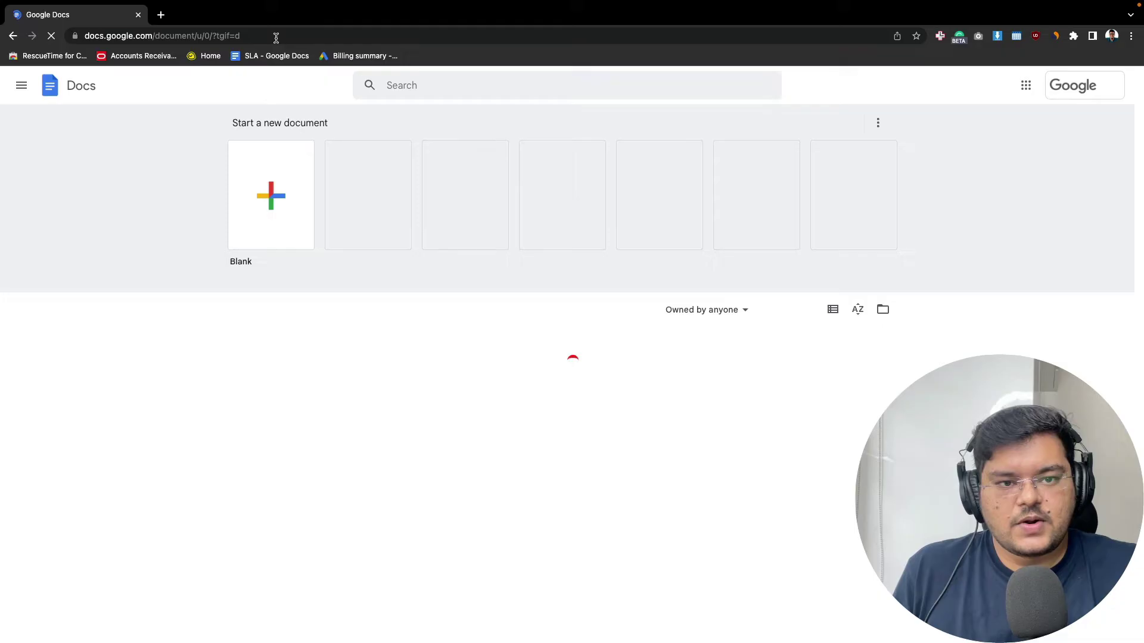
pyautogui.click(292, 198)
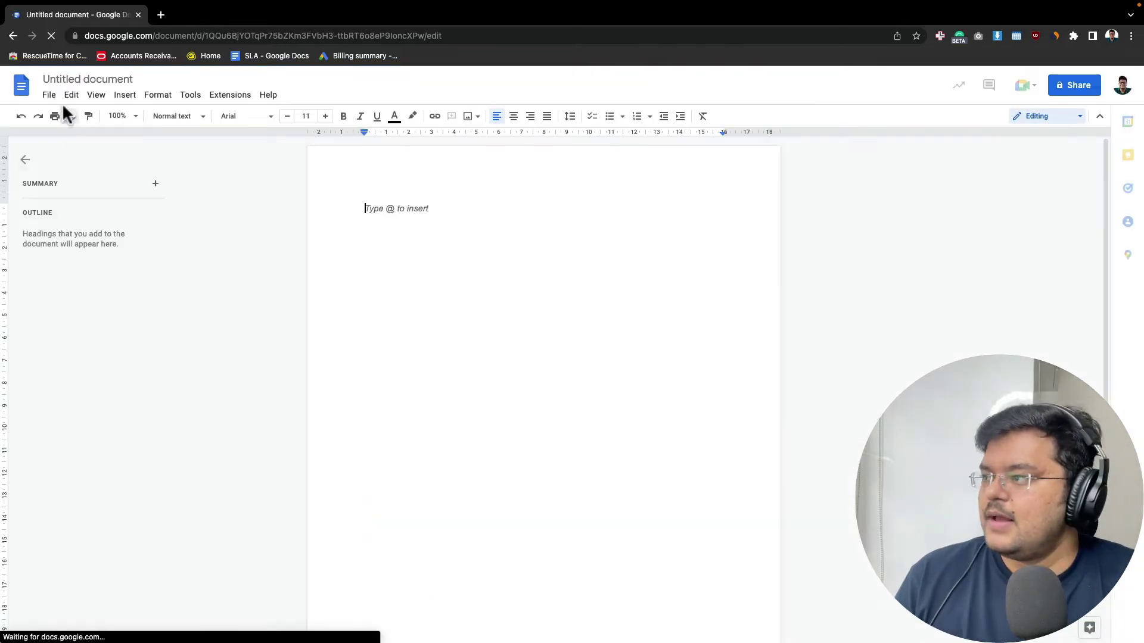
pyautogui.click(50, 97)
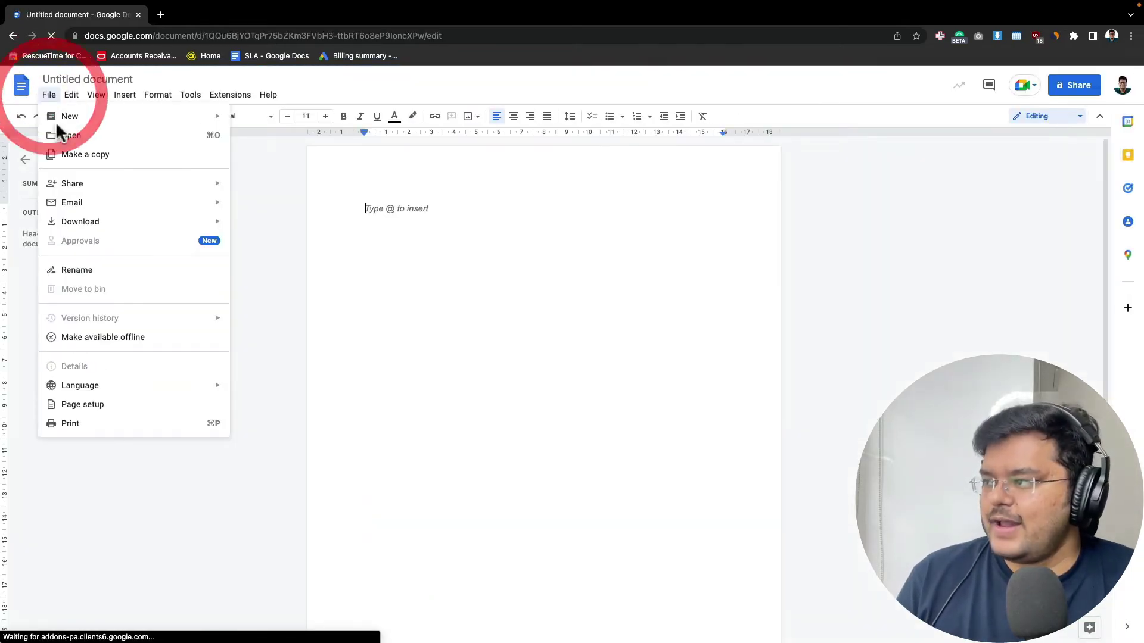
pyautogui.click(103, 408)
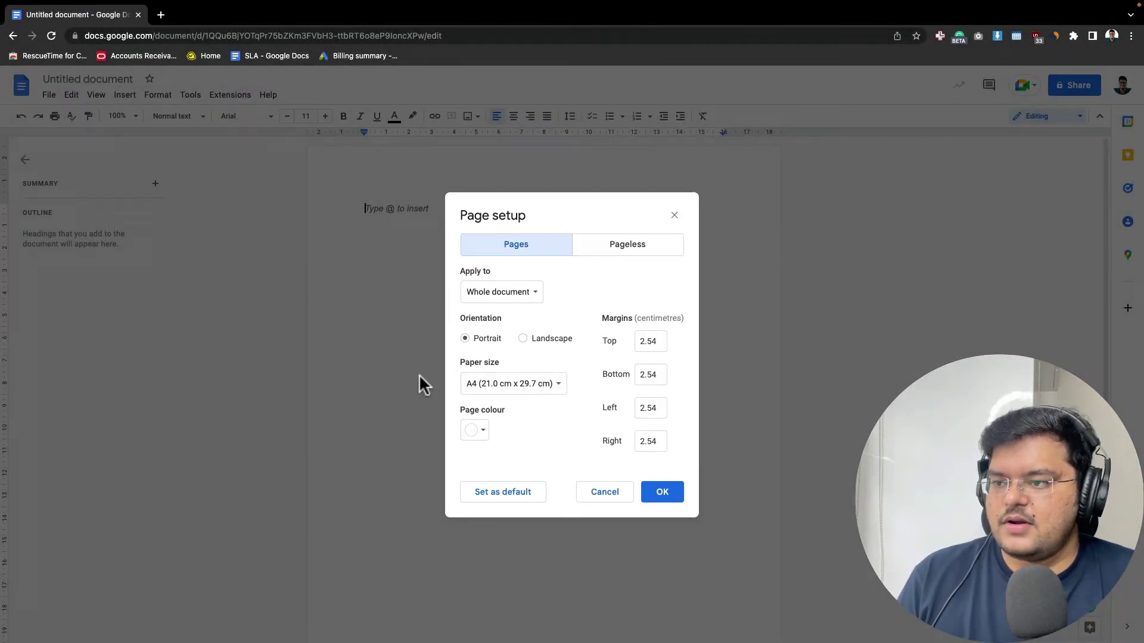
pyautogui.click(663, 495)
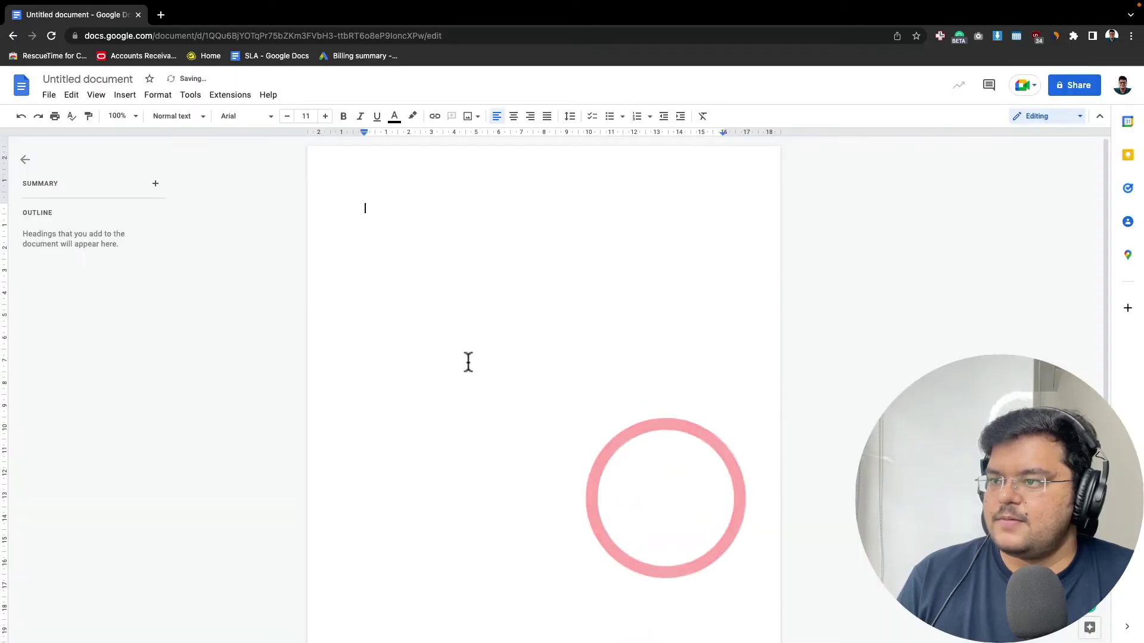
pyautogui.click(467, 356)
# Title the document 'Onewrk Letter Head'
pyautogui.click(94, 80)
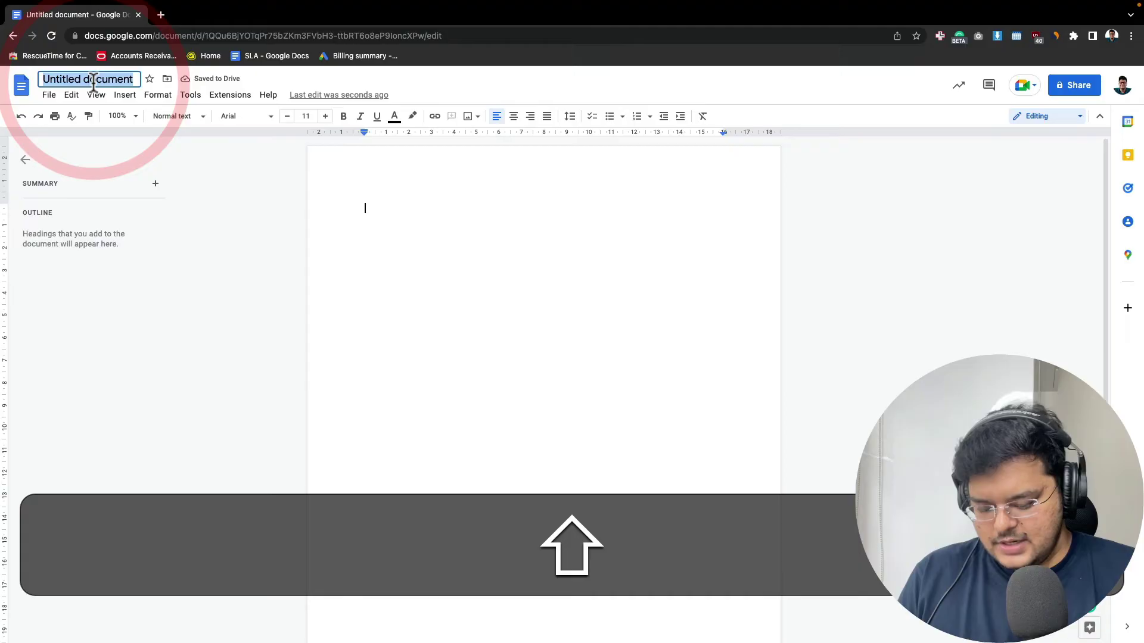
pyautogui.write('F')
pyautogui.press('BackSpace')
pyautogui.write('Lette')
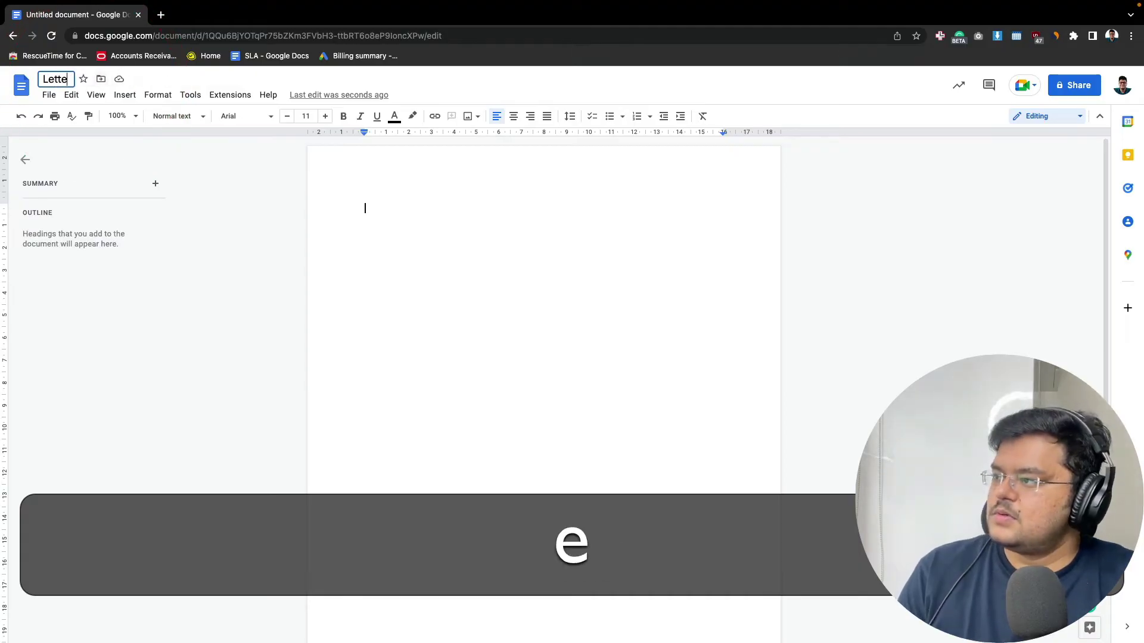
pyautogui.press('BackSpace')
pyautogui.press('BackSpace')
pyautogui.press('BackSpace')
pyautogui.press('BackSpace')
pyautogui.press('BackSpace')
pyautogui.write('ON')
pyautogui.press('BackSpace')
pyautogui.write('ne')
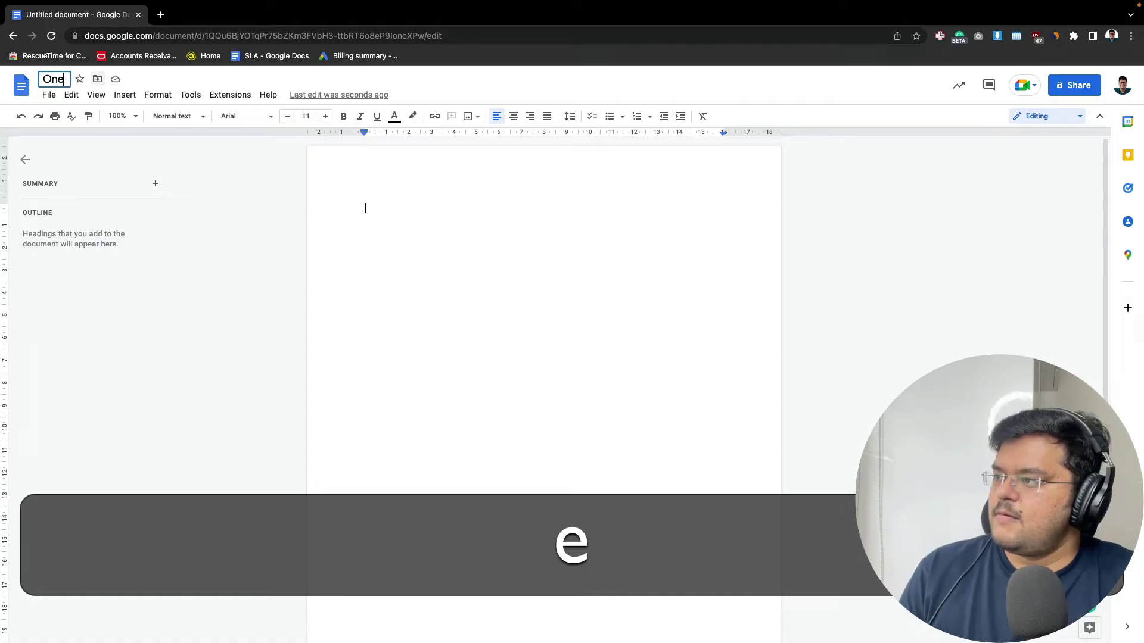
pyautogui.write('wrk Letter Head')
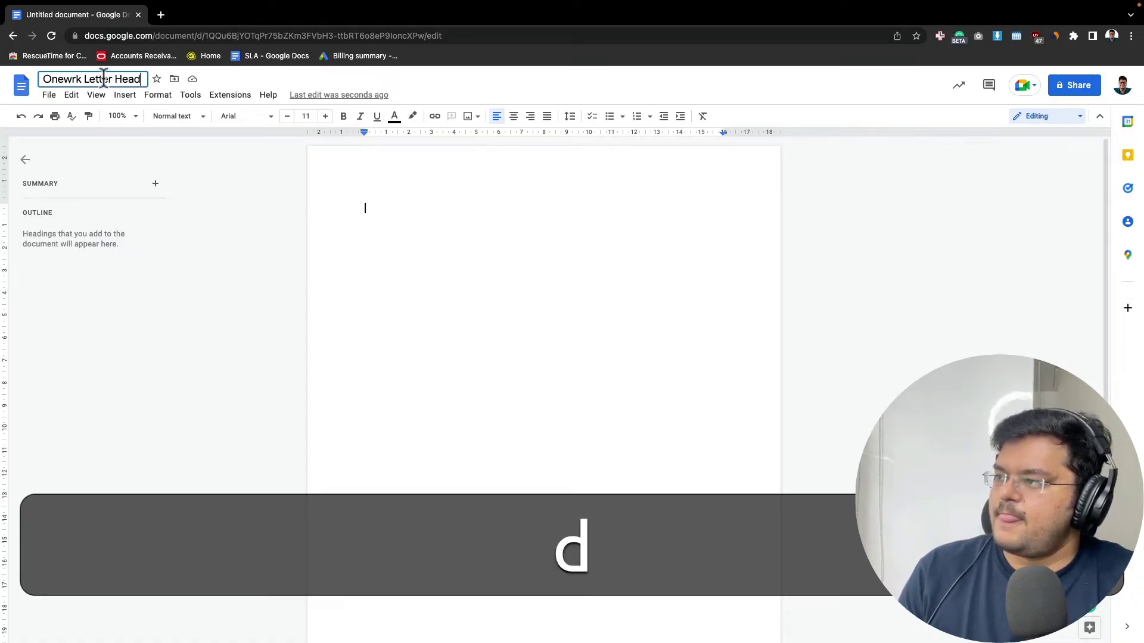
pyautogui.click(440, 208)
pyautogui.click(437, 245)
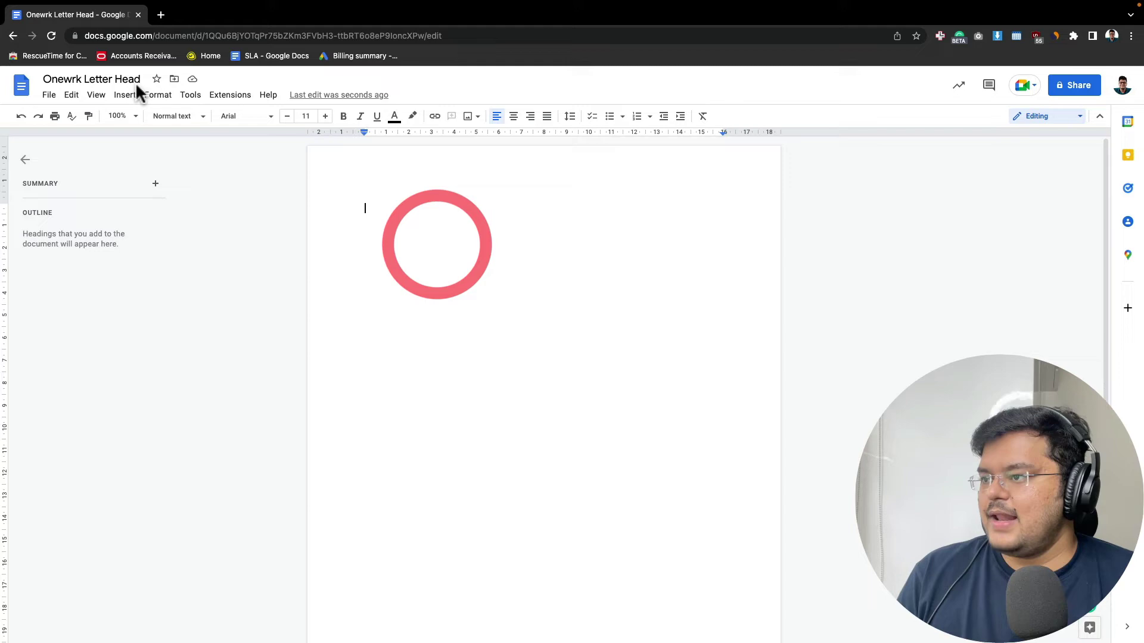
pyautogui.click(125, 96)
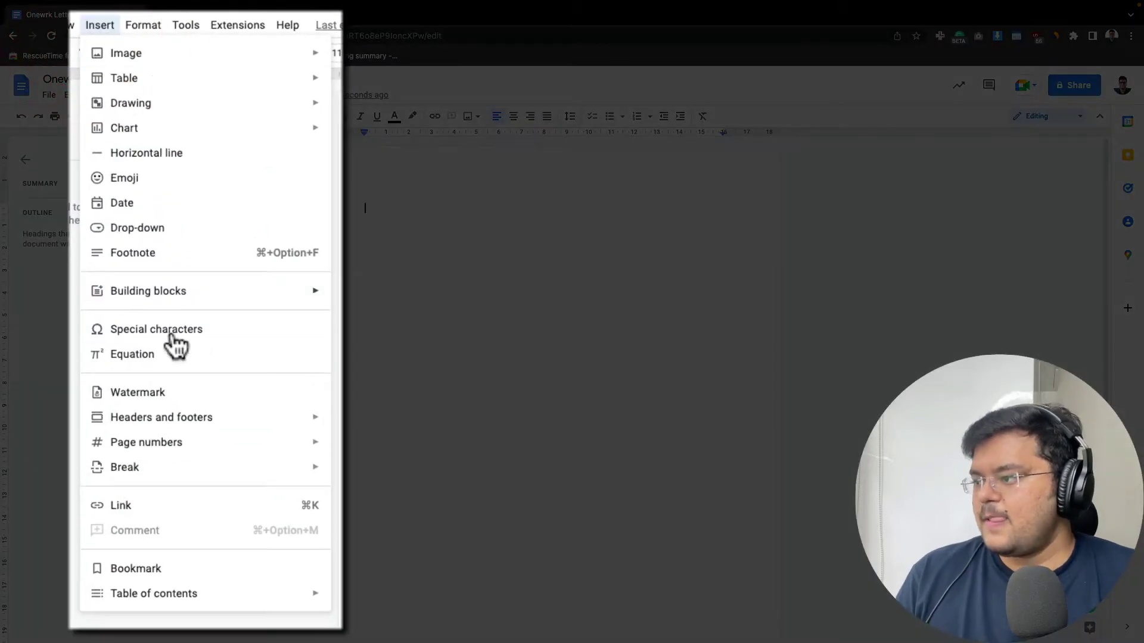
# Upload 'Onewrk Letter head.png' from the computer as the page's image watermark
pyautogui.click(170, 392)
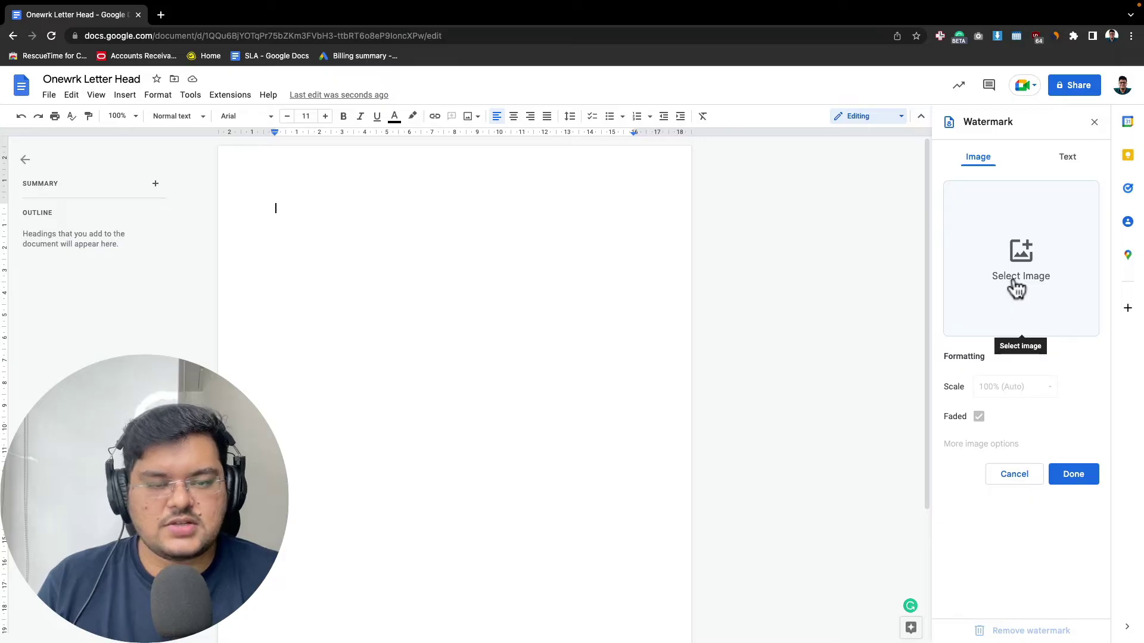
pyautogui.click(1015, 285)
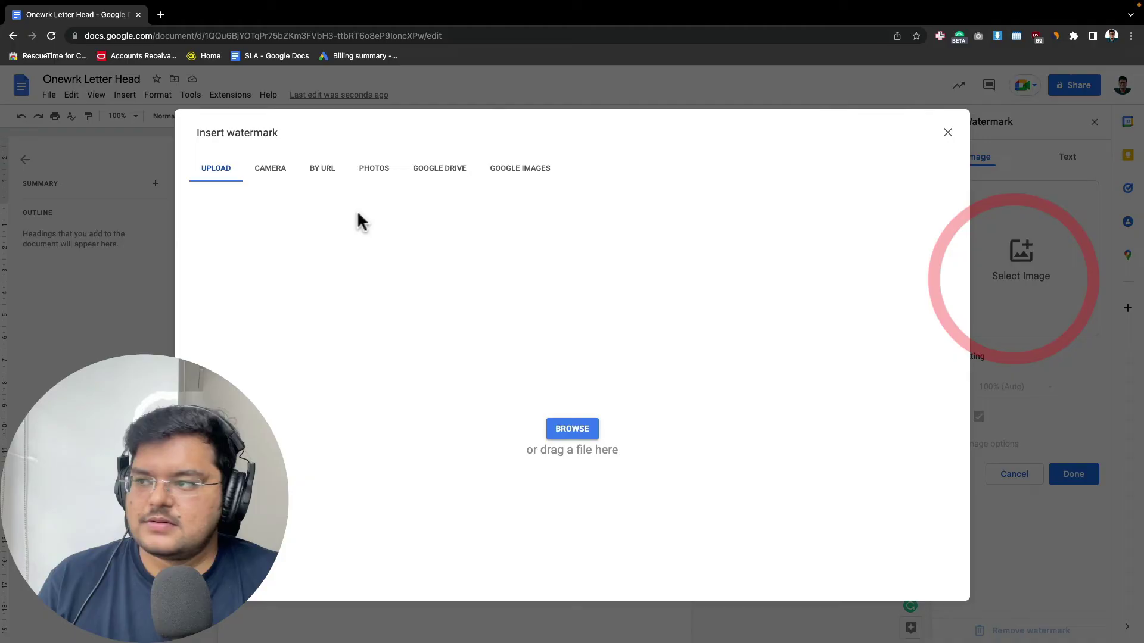
pyautogui.click(578, 422)
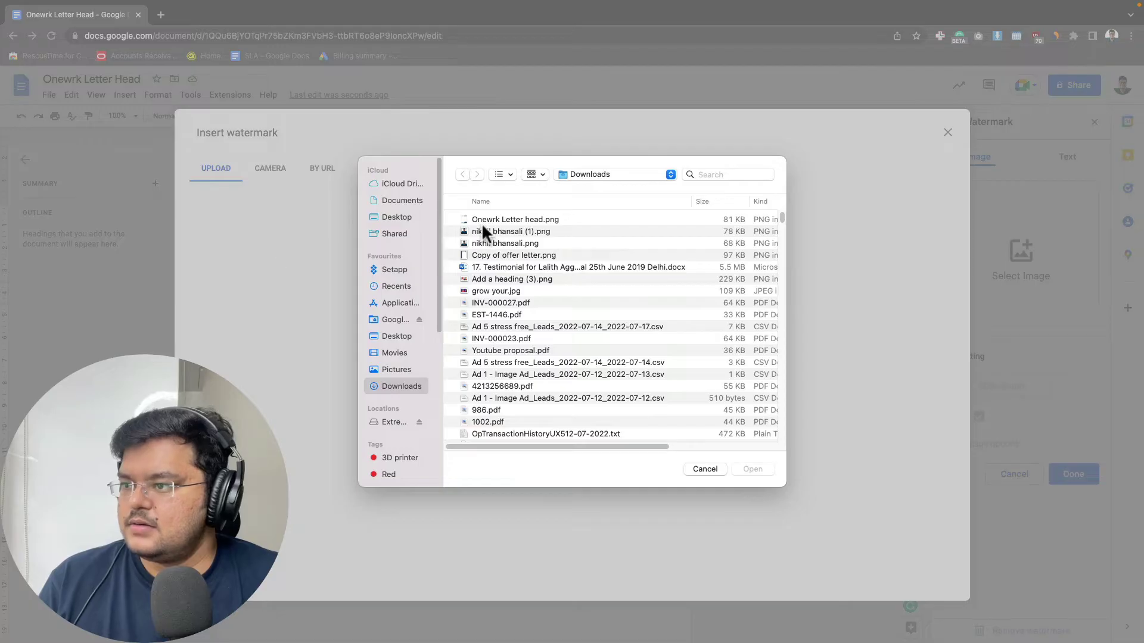
pyautogui.click(482, 221)
pyautogui.press('space')
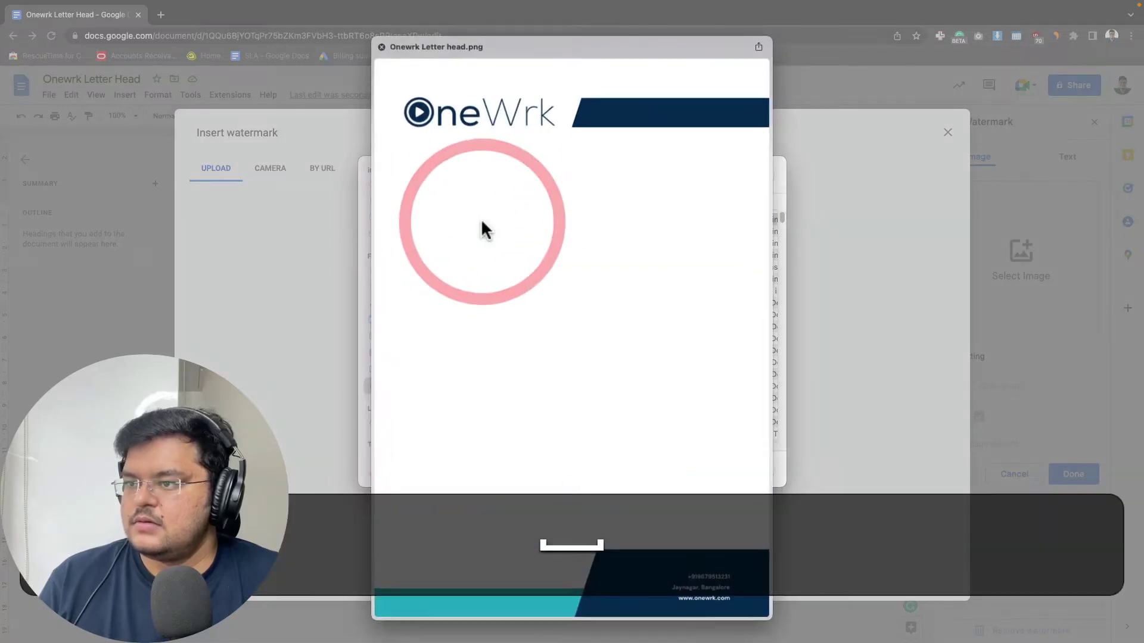
pyautogui.press('space')
pyautogui.press('space')
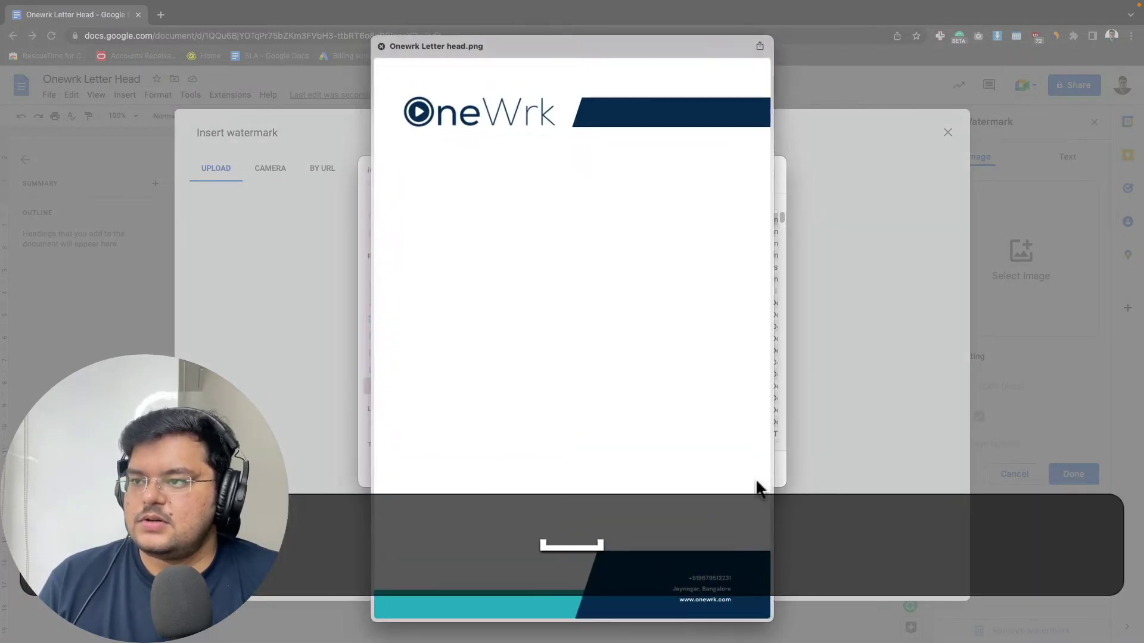
pyautogui.press('space')
pyautogui.click(761, 472)
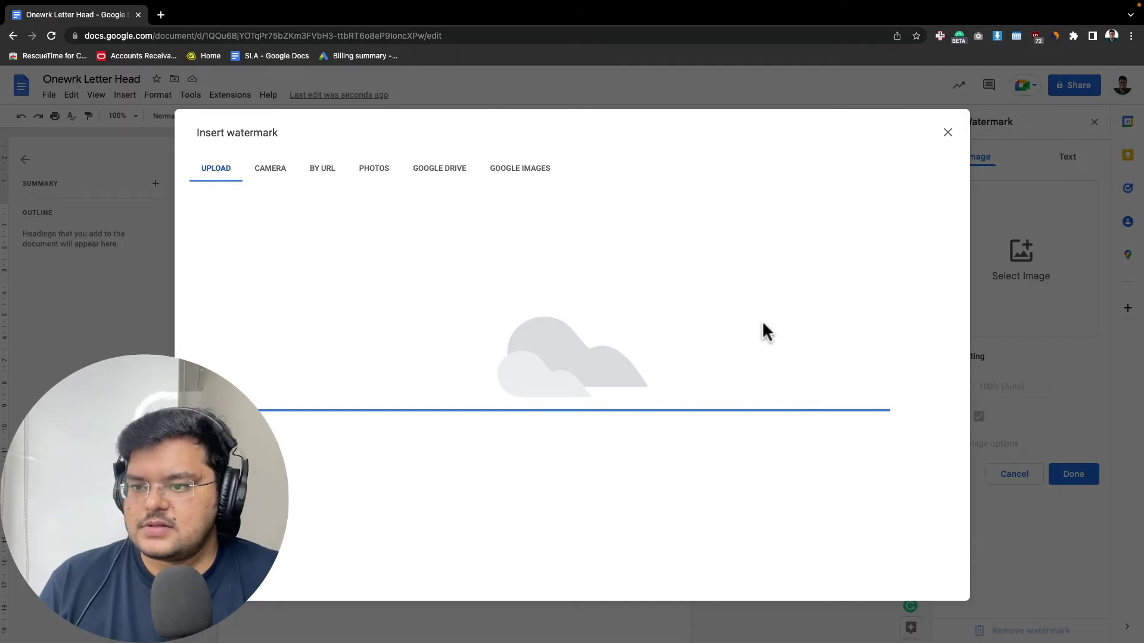
pyautogui.scroll(-2, 715, 425)
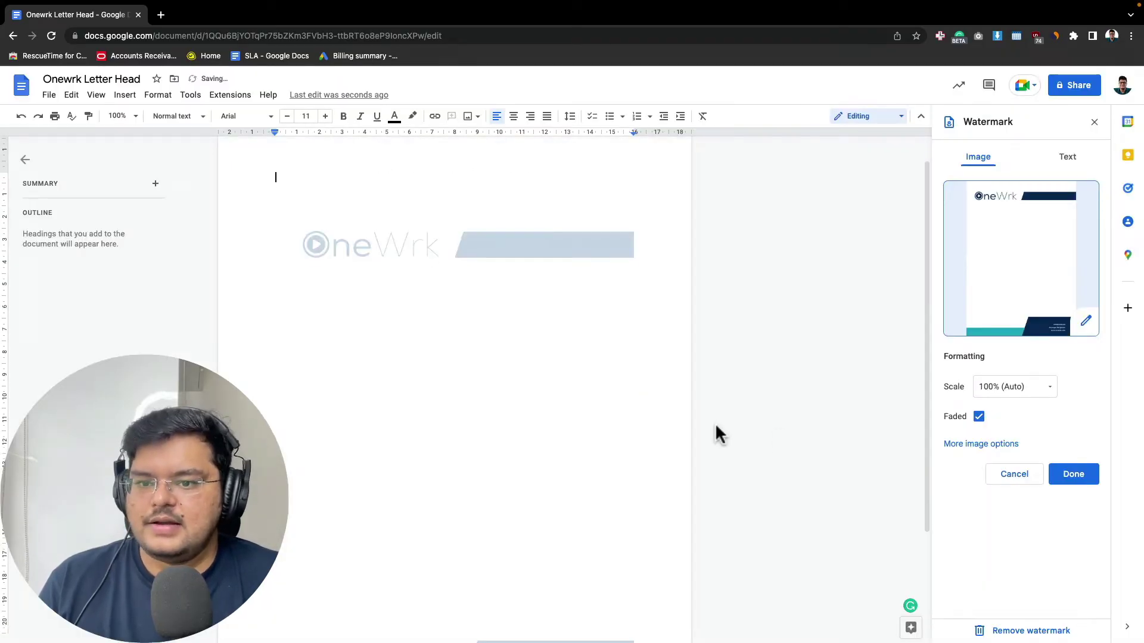
# Make the letterhead watermark unfaded at 135% scale and close the watermark settings
pyautogui.scroll(-2, 715, 424)
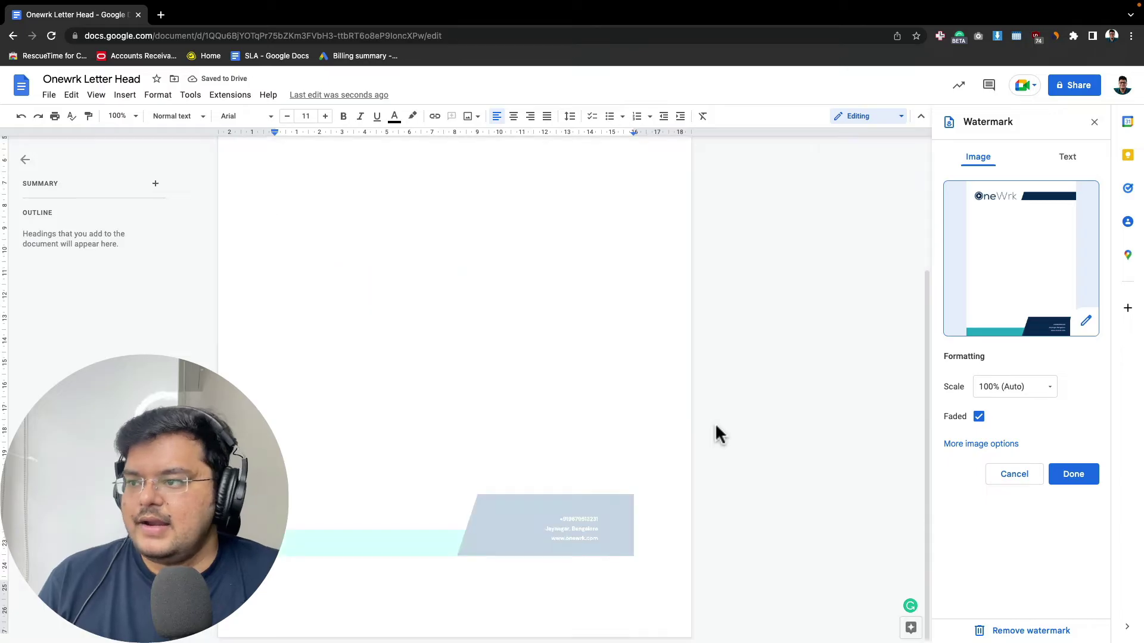
pyautogui.click(136, 118)
pyautogui.click(120, 169)
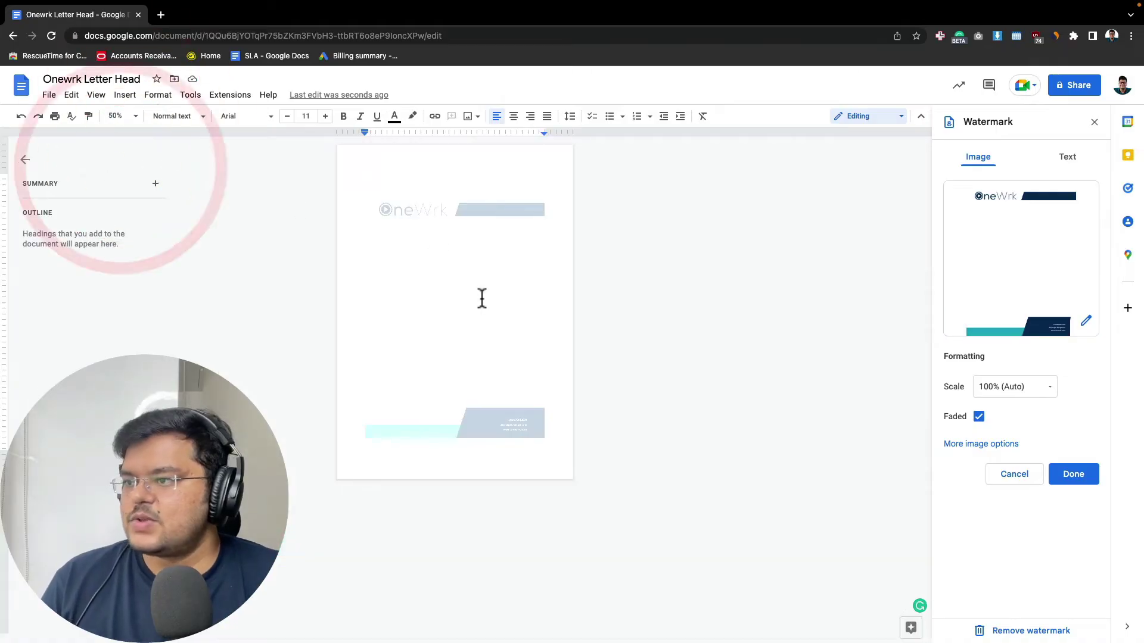
pyautogui.click(979, 417)
pyautogui.click(1051, 387)
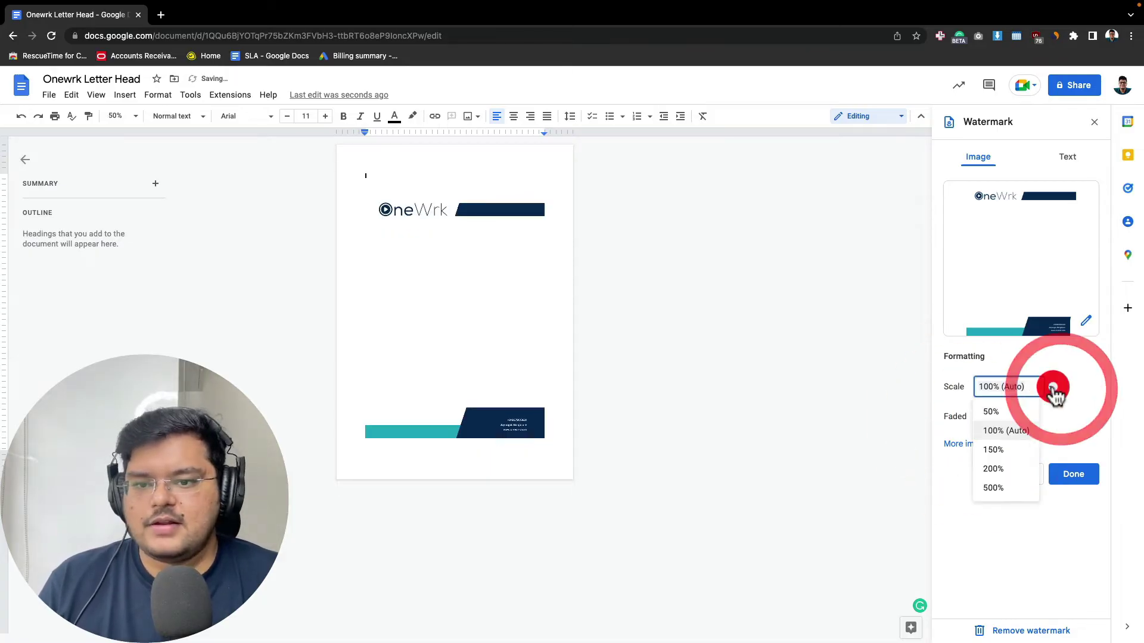
pyautogui.click(1007, 450)
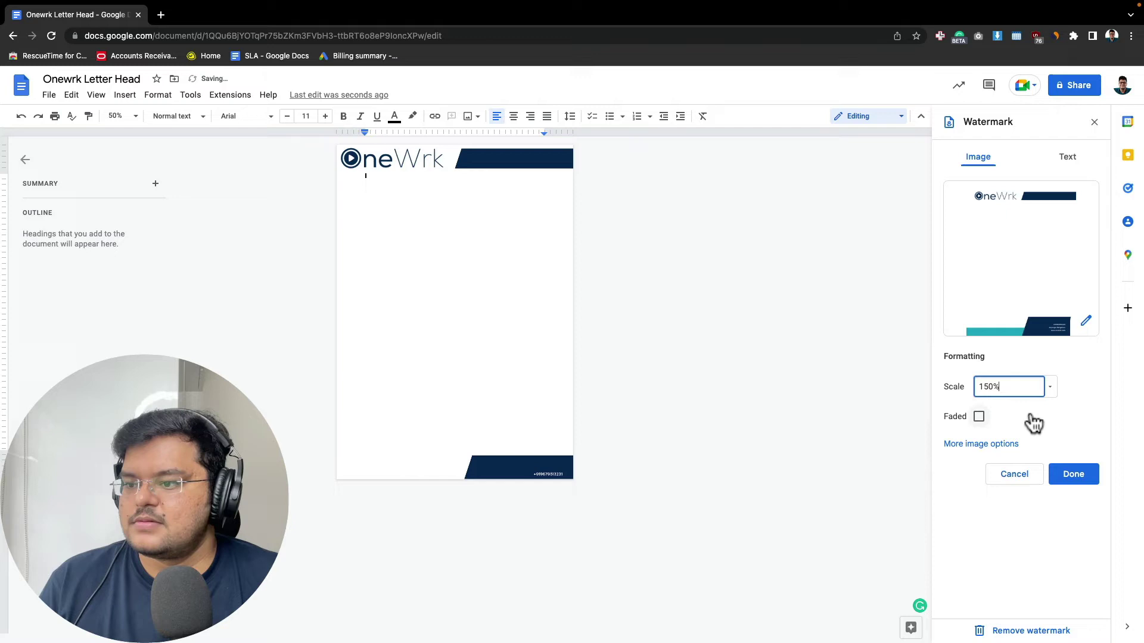
pyautogui.tripleClick(996, 386)
pyautogui.write('135')
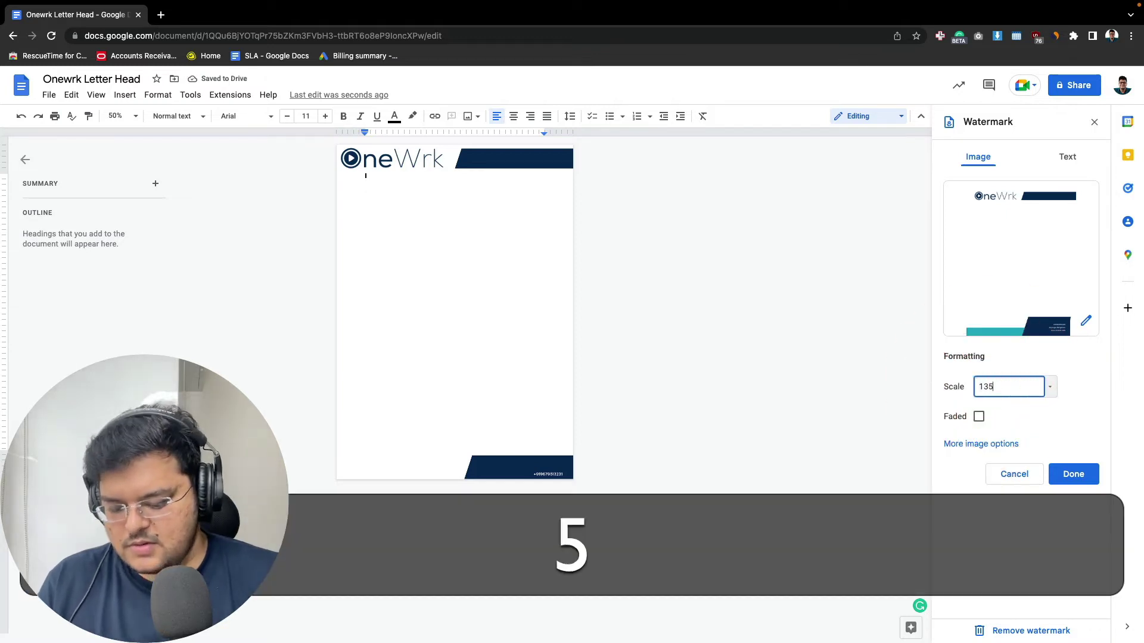
pyautogui.press('Return')
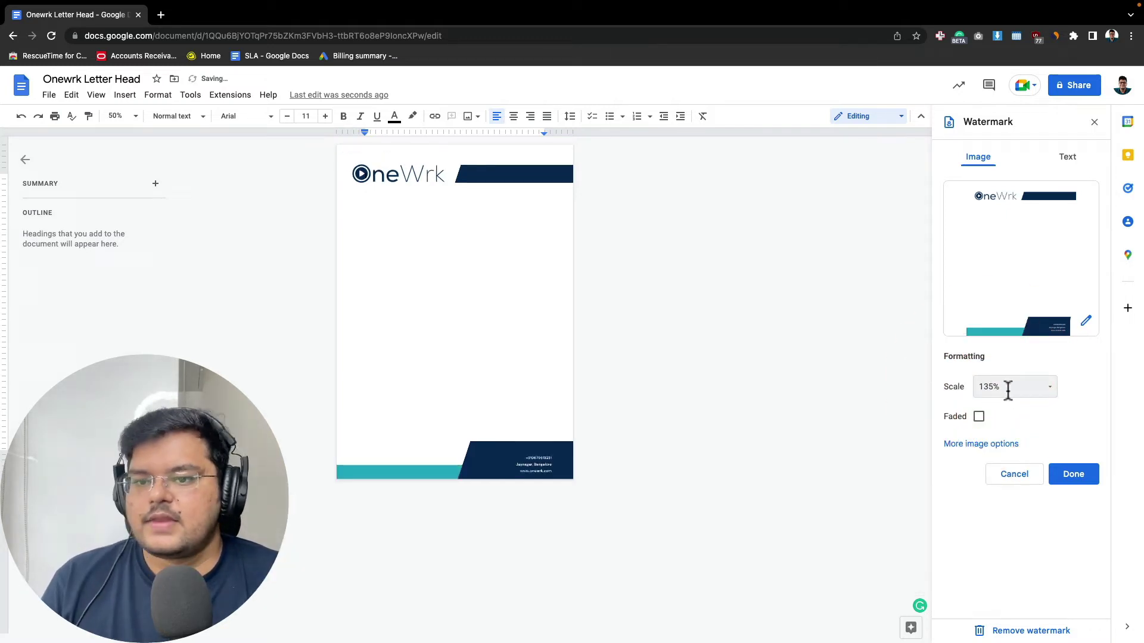
pyautogui.click(628, 361)
pyautogui.click(1079, 480)
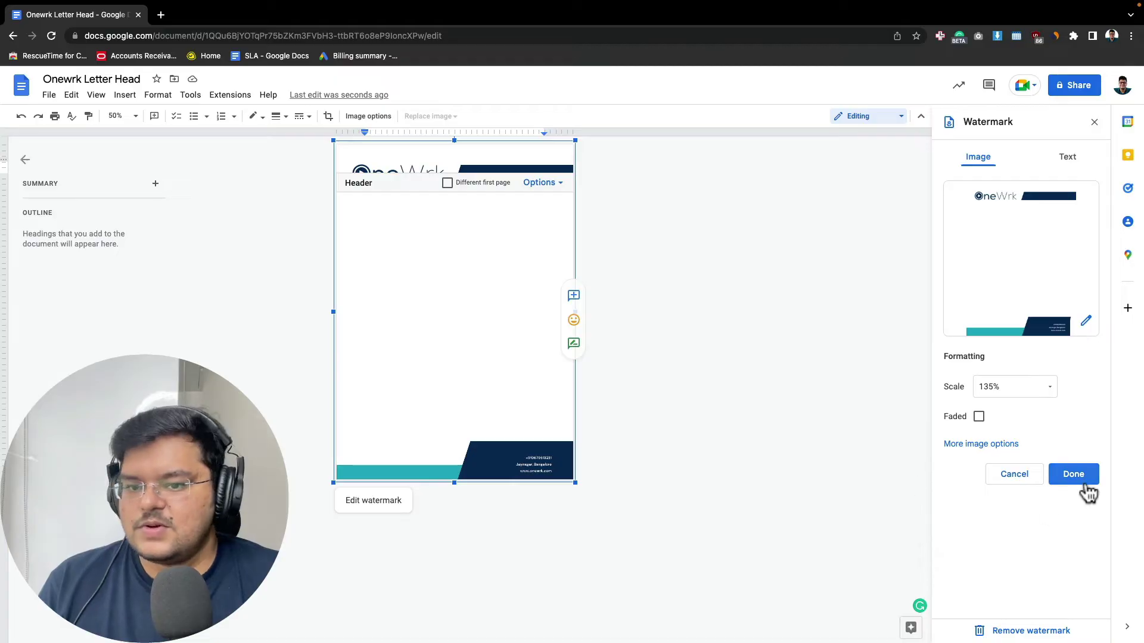
# At 100% zoom, type 'This is a test' on a new line below the OneWrk logo
pyautogui.click(772, 402)
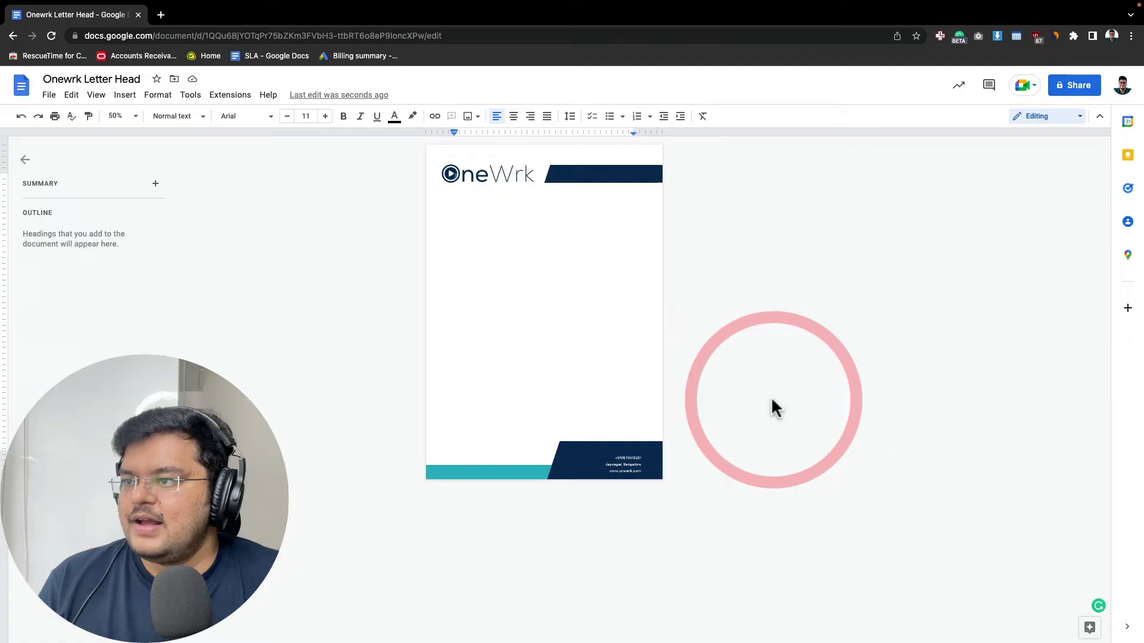
pyautogui.click(137, 119)
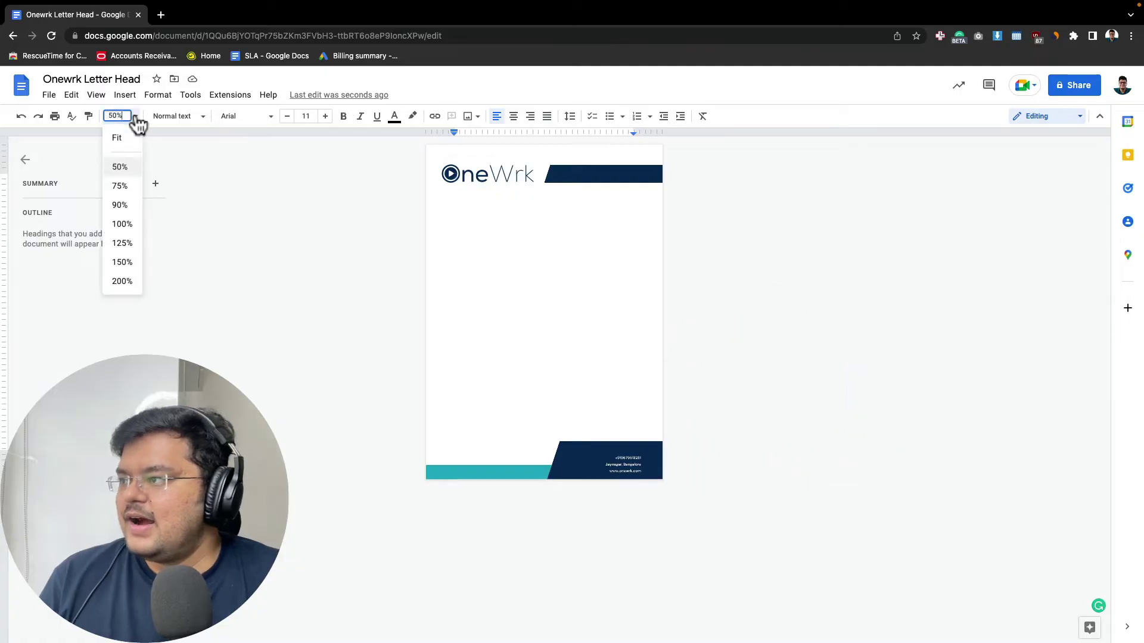
pyautogui.click(126, 224)
pyautogui.click(515, 290)
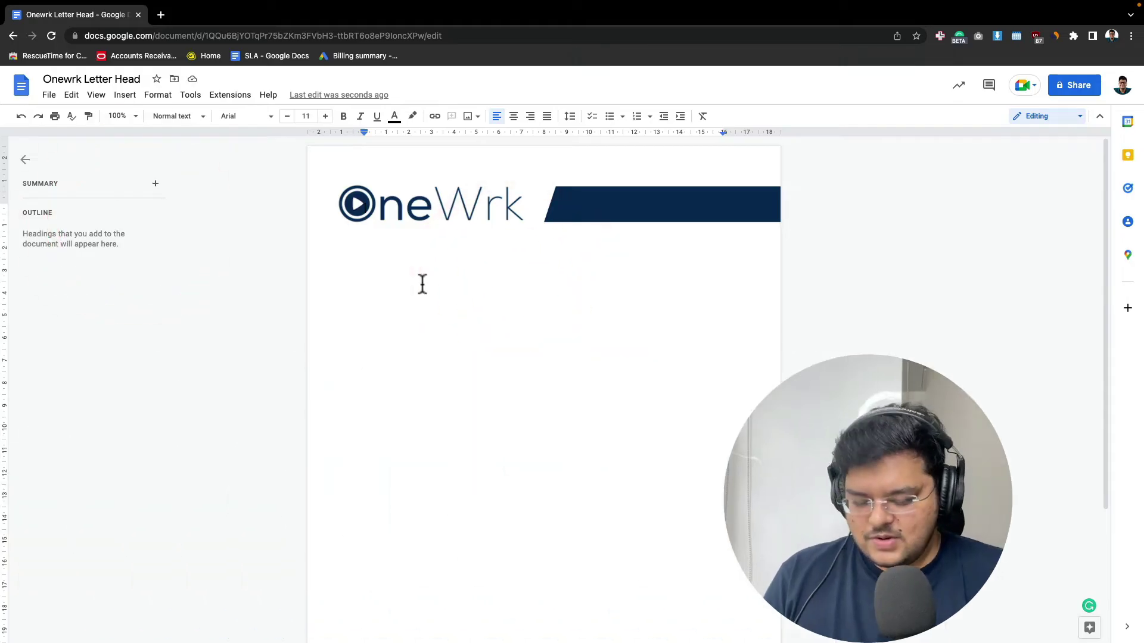
pyautogui.press('Return')
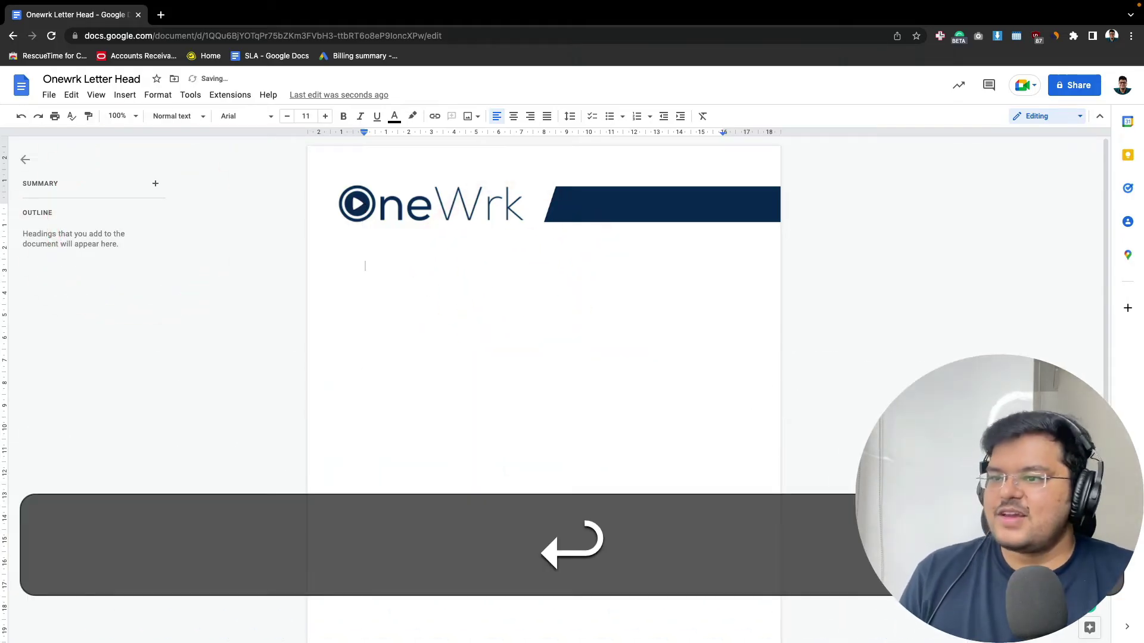
pyautogui.scroll(-3, 411, 352)
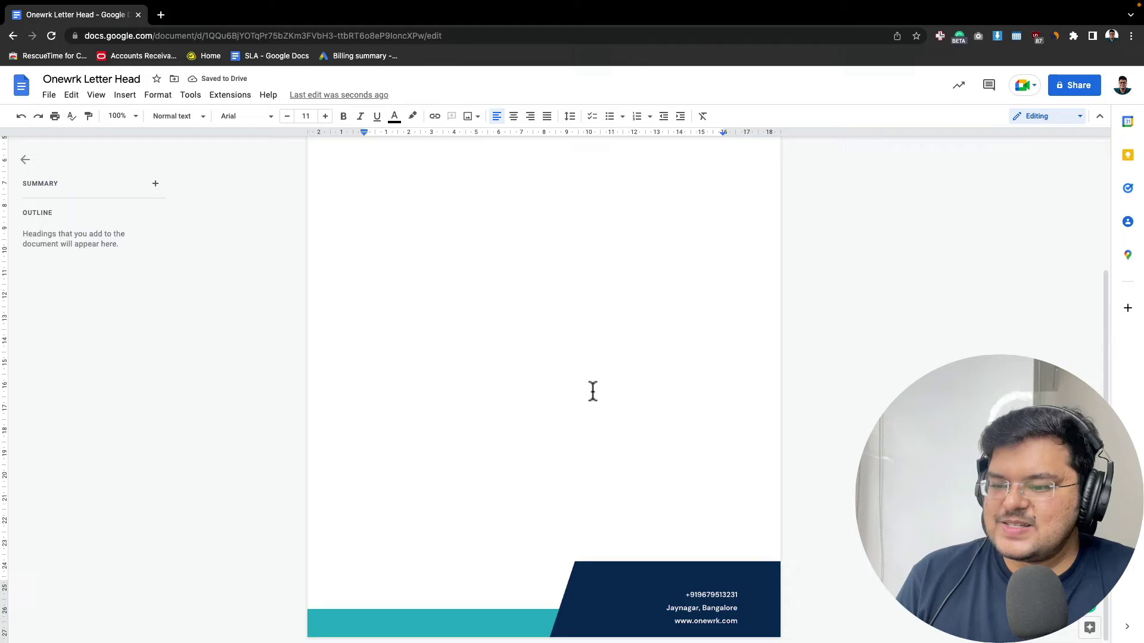
pyautogui.scroll(3, 593, 391)
pyautogui.click(456, 250)
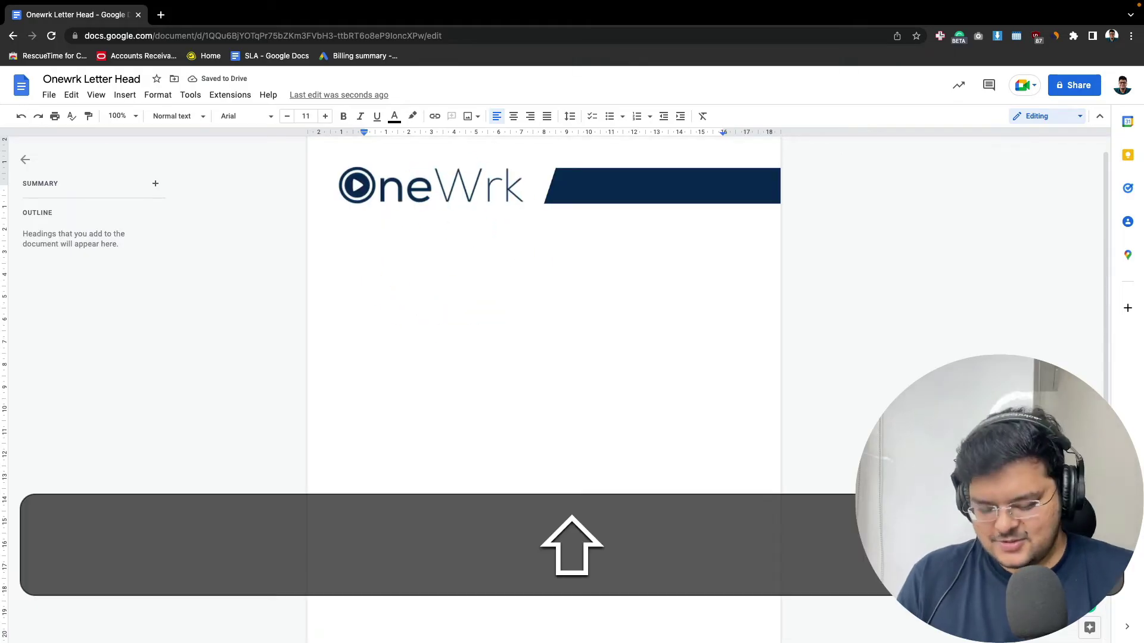
pyautogui.write('This is a test')
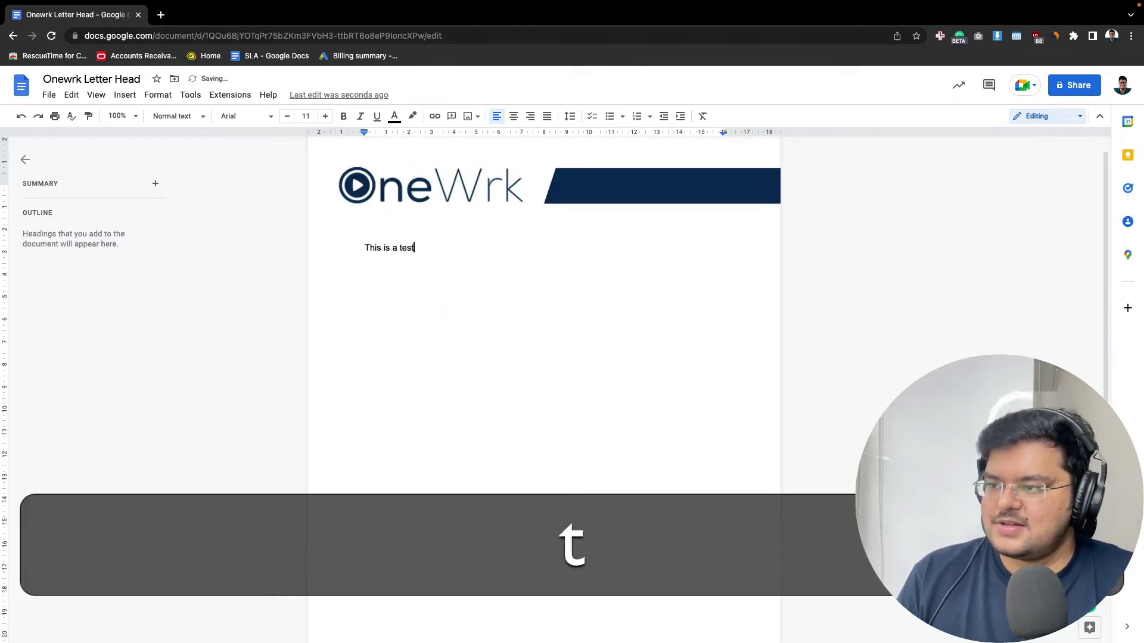
pyautogui.click(470, 270)
pyautogui.click(49, 95)
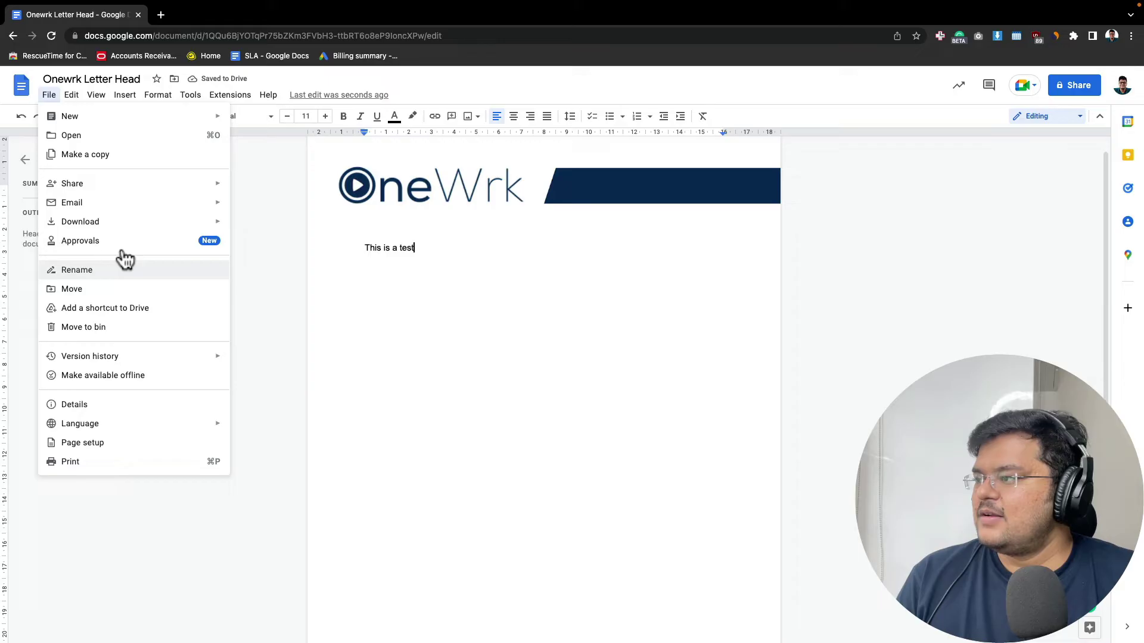
# Download 'Onewrk Letter Head.pdf' and scroll through it to check logo, test line and footer
pyautogui.moveTo(127, 228)
pyautogui.click(297, 285)
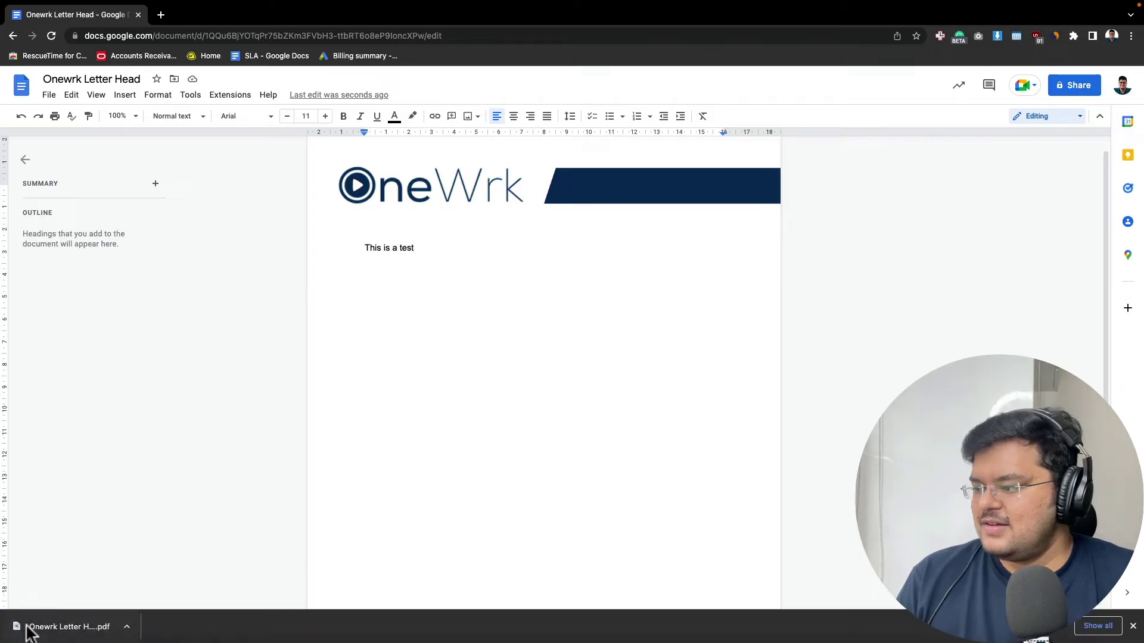
pyautogui.click(27, 627)
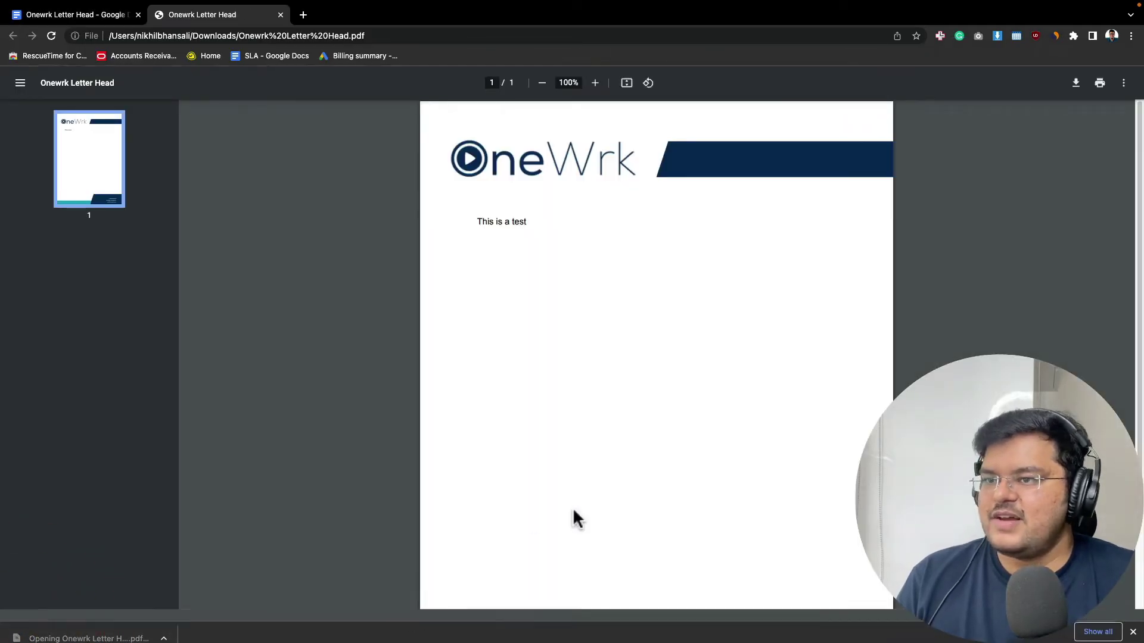
pyautogui.click(834, 396)
pyautogui.scroll(-3, 834, 396)
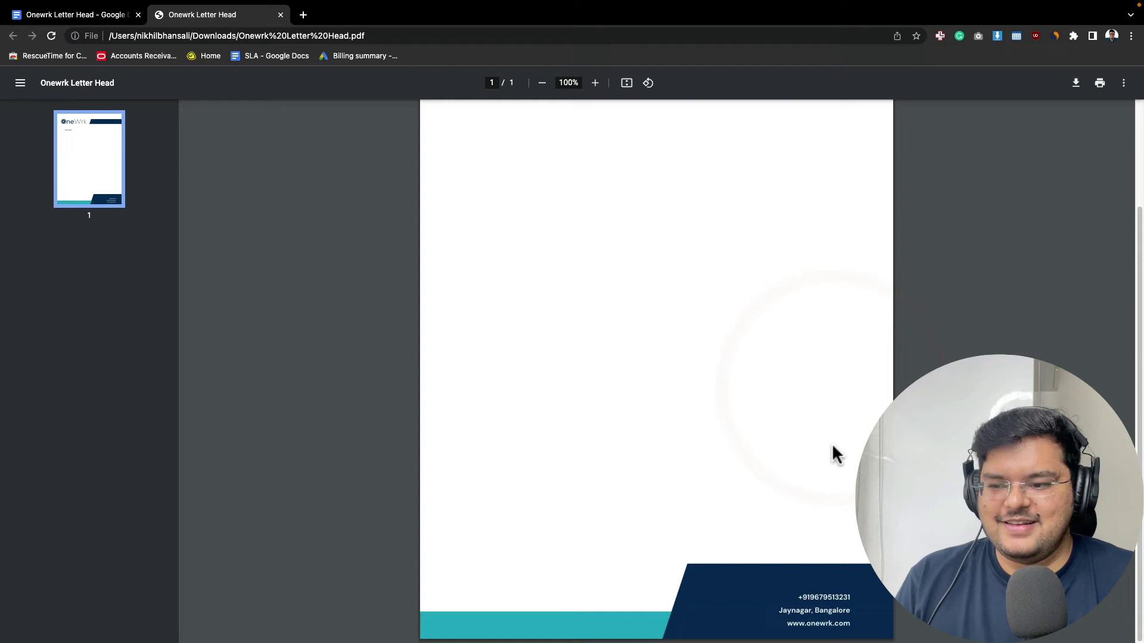
pyautogui.scroll(3, 800, 467)
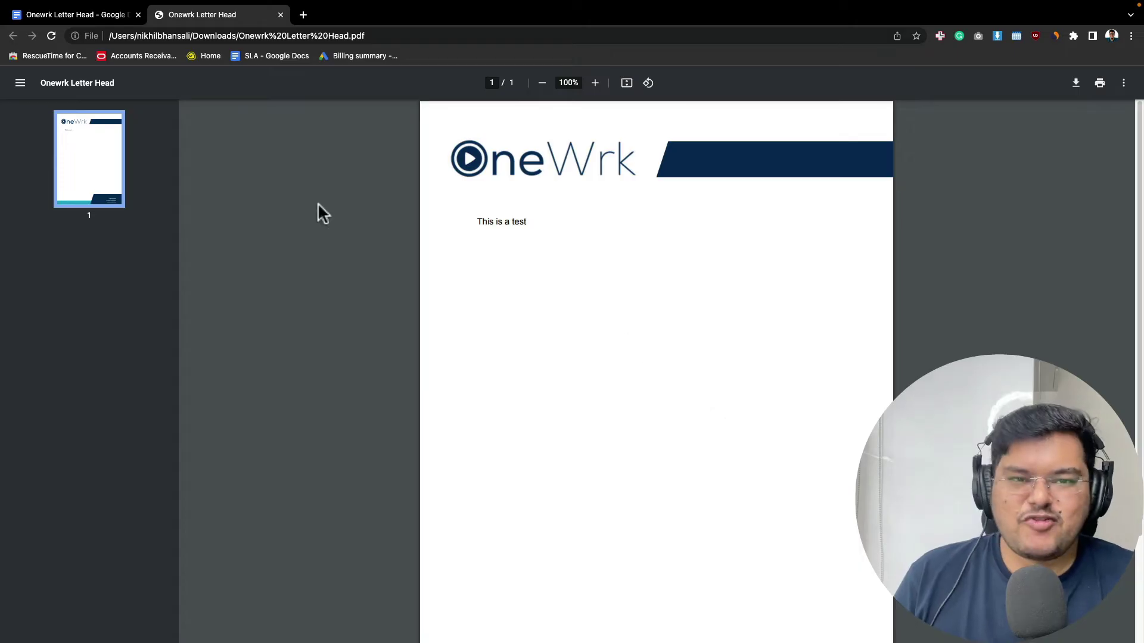
pyautogui.click(79, 14)
# Close the PDF tab and load docs.google.com in a new tab beside the letterhead
pyautogui.click(281, 14)
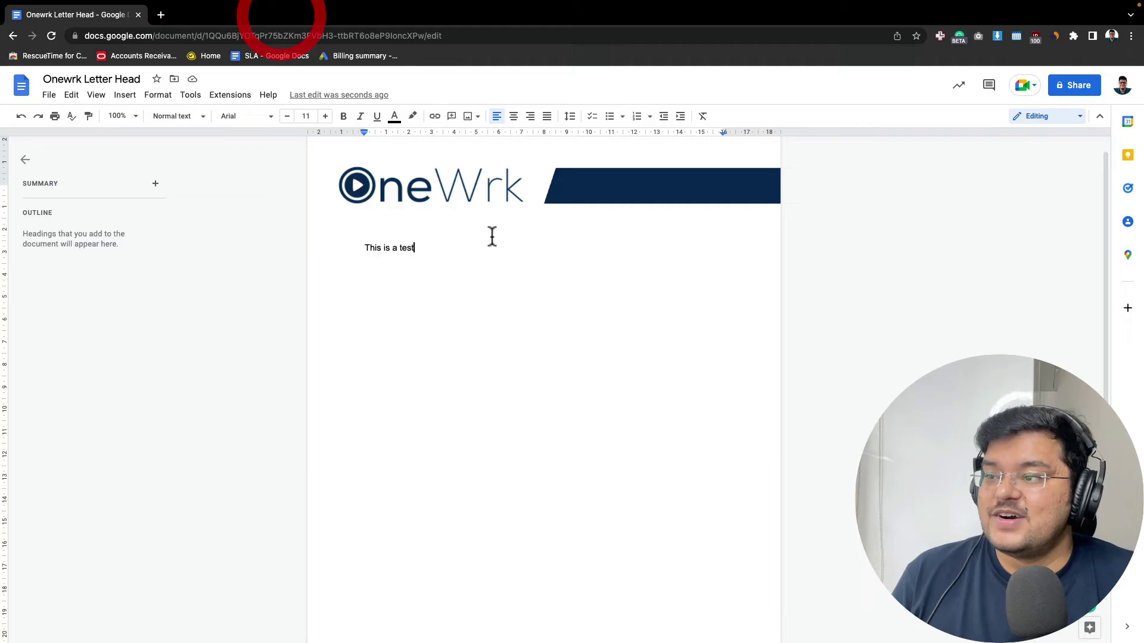
pyautogui.click(488, 254)
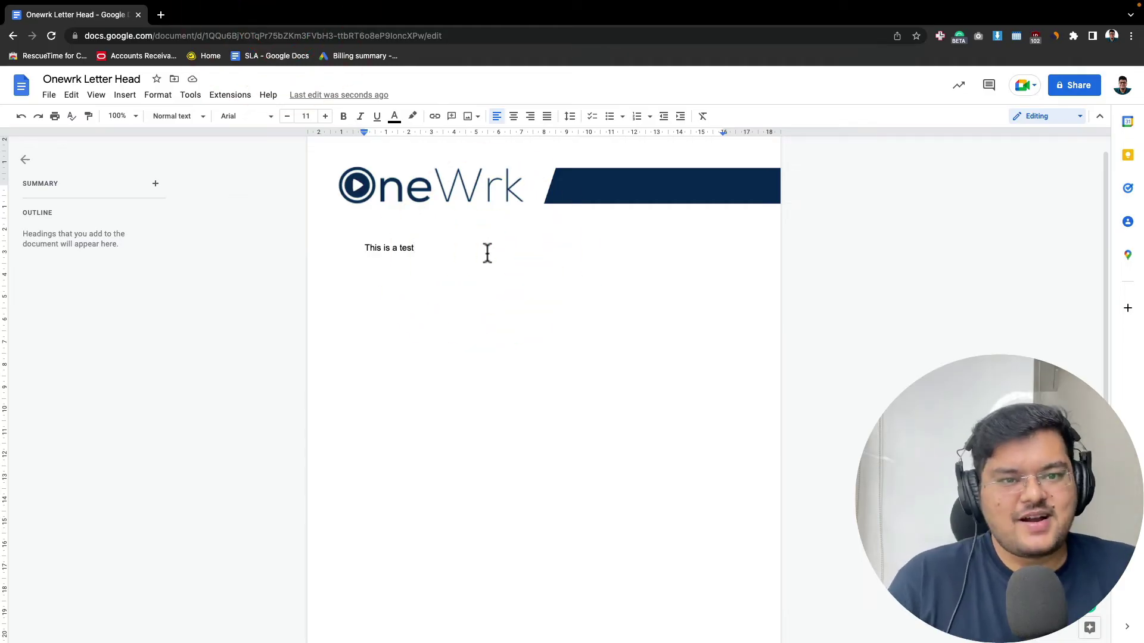
pyautogui.click(160, 15)
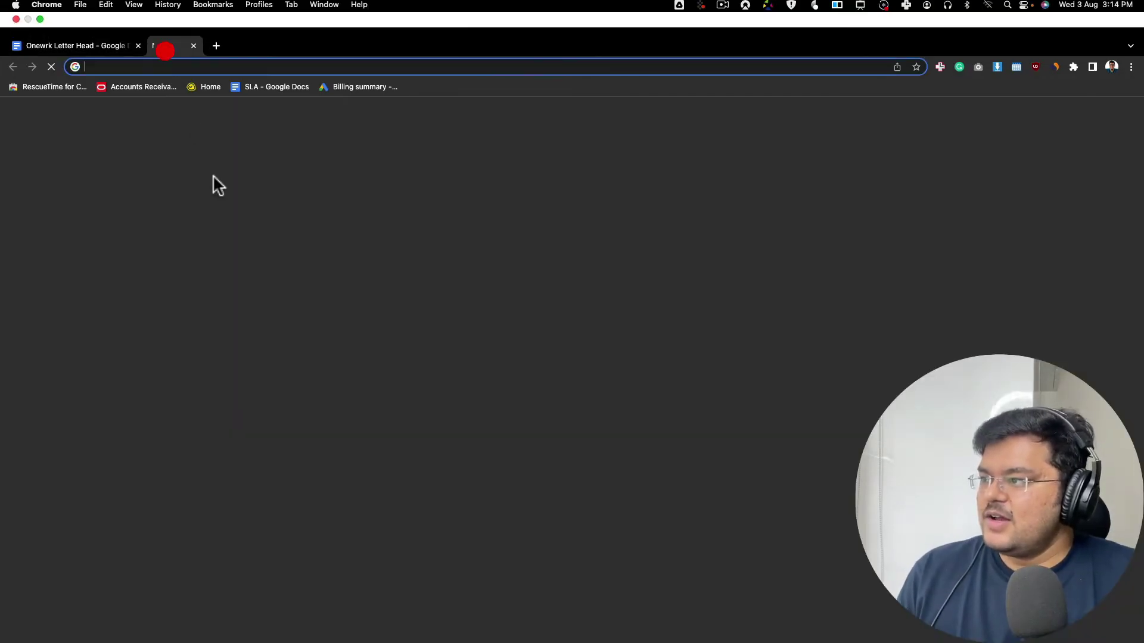
pyautogui.write('docs')
pyautogui.press('Return')
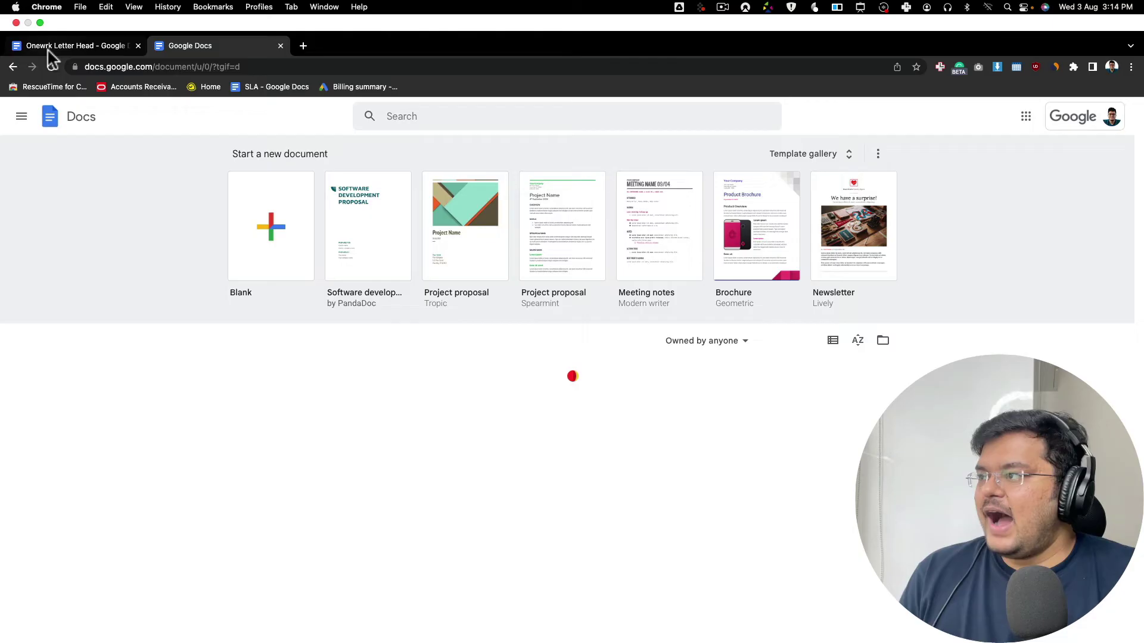
pyautogui.click(48, 49)
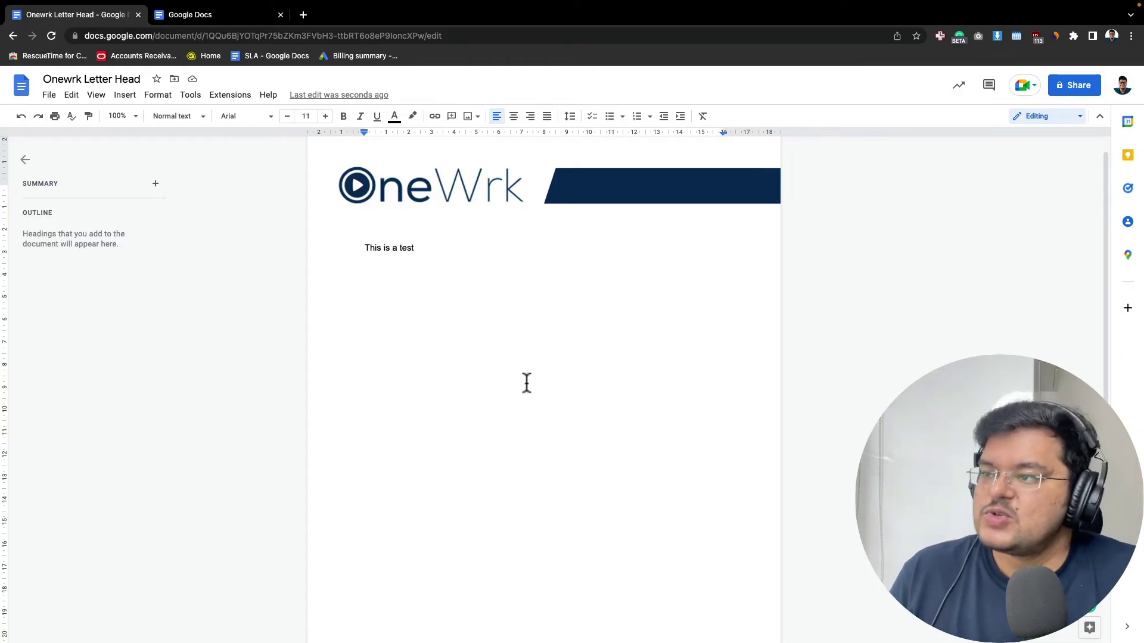
pyautogui.click(194, 16)
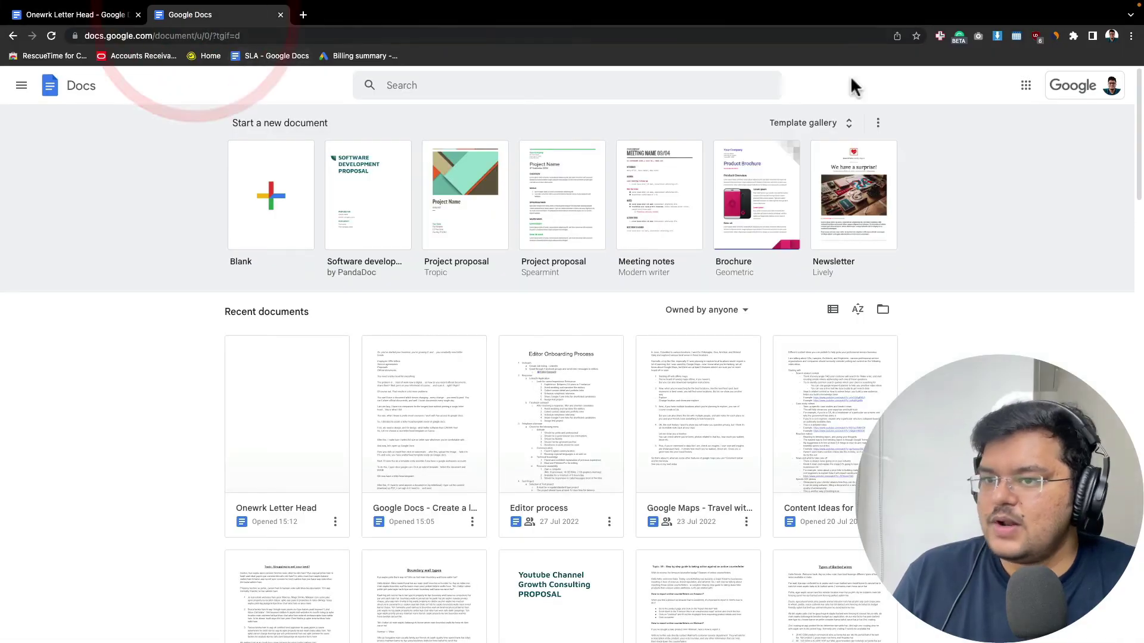
# Open the template gallery and browse to the Onewrk organisation's templates
pyautogui.click(791, 127)
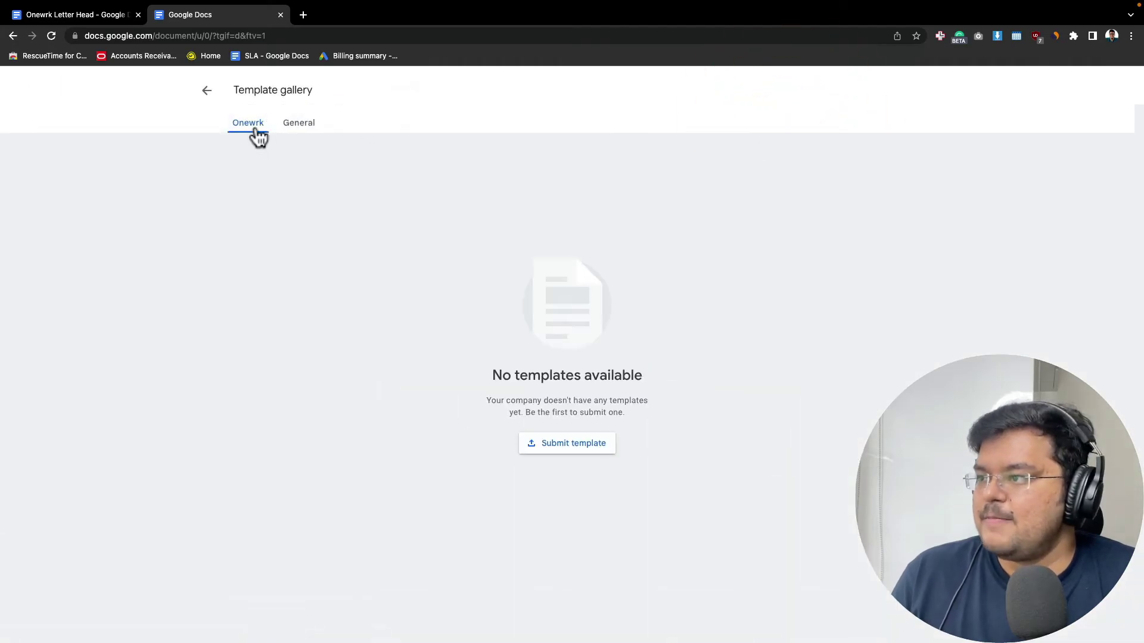
pyautogui.click(300, 122)
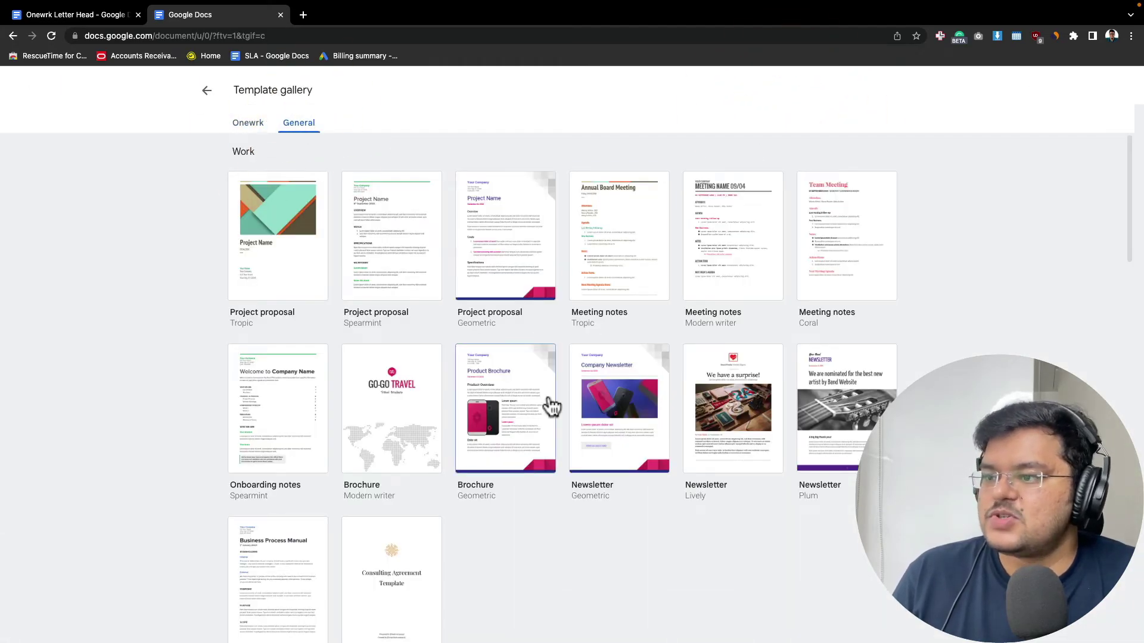
pyautogui.scroll(-10, 614, 417)
pyautogui.scroll(-2, 595, 405)
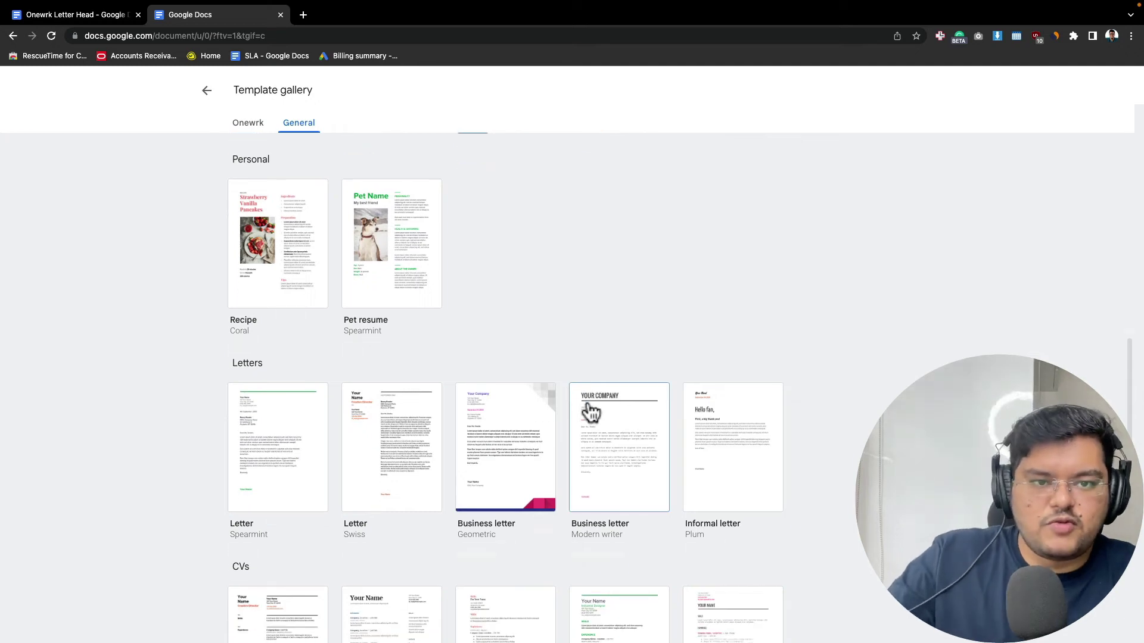
pyautogui.scroll(10, 590, 411)
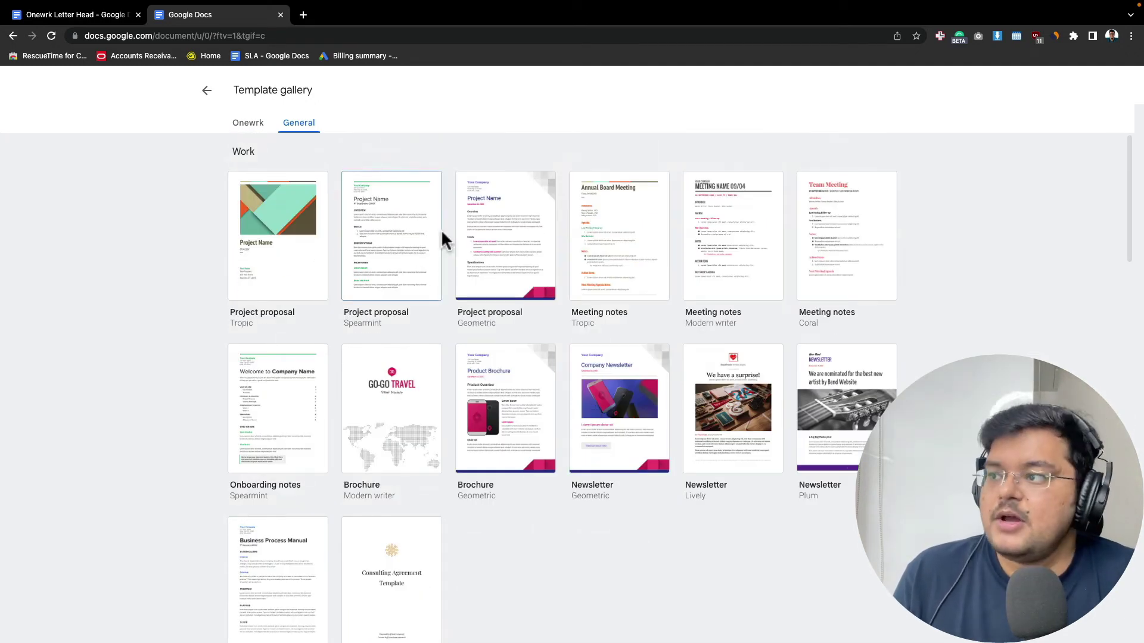
pyautogui.click(248, 124)
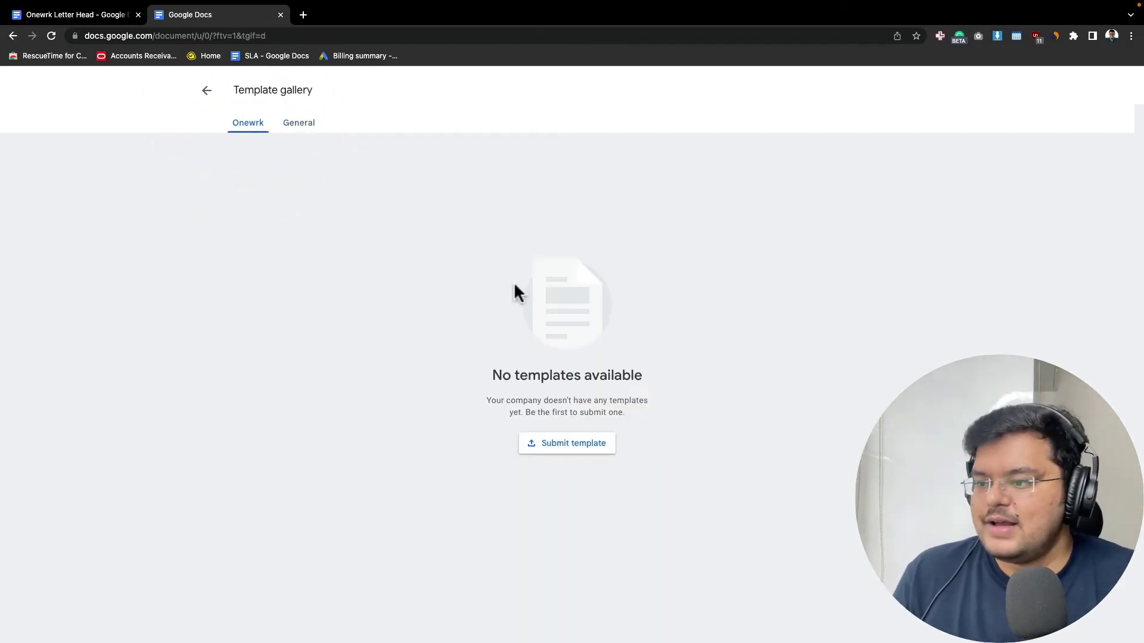
# Submit Onewrk Letter Head from My Drive as a template in the Letters category
pyautogui.click(553, 452)
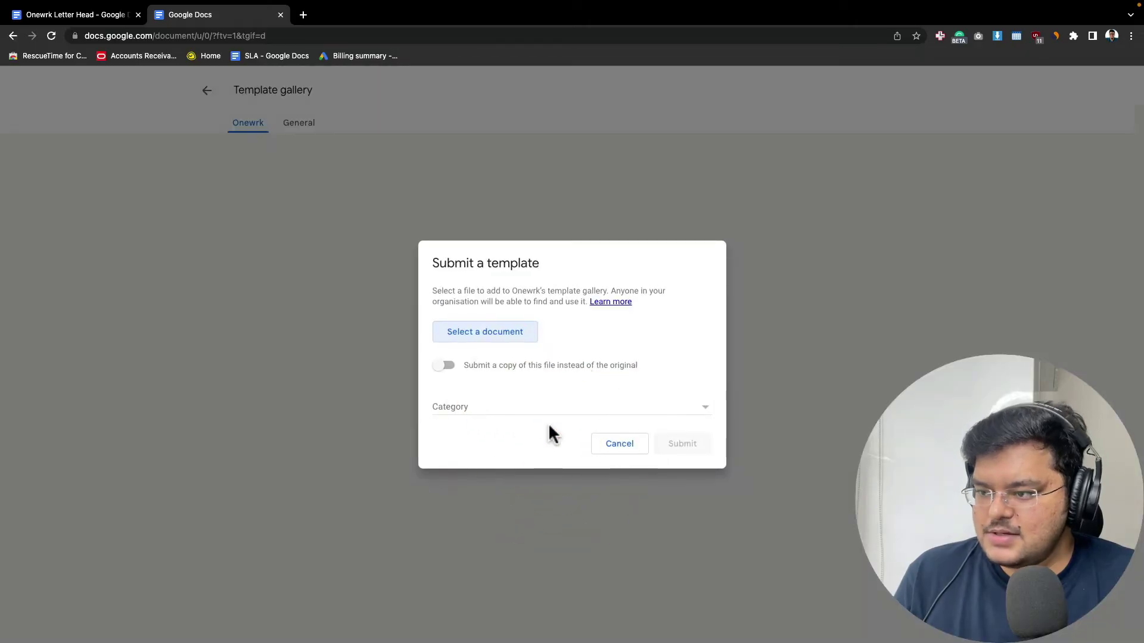
pyautogui.click(495, 337)
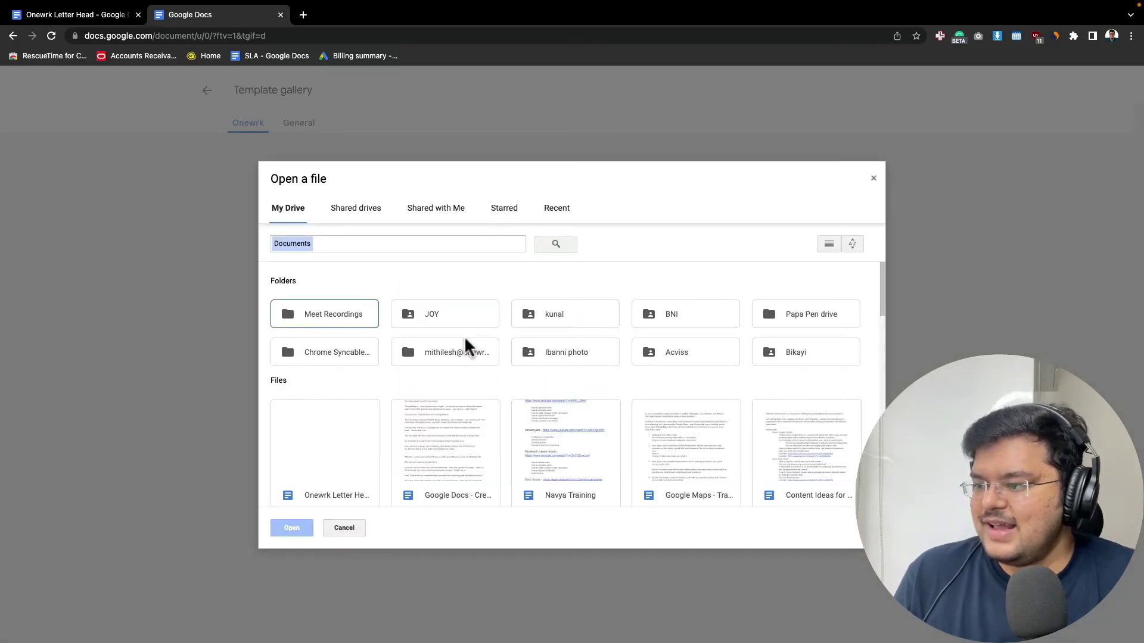
pyautogui.click(332, 462)
pyautogui.click(292, 529)
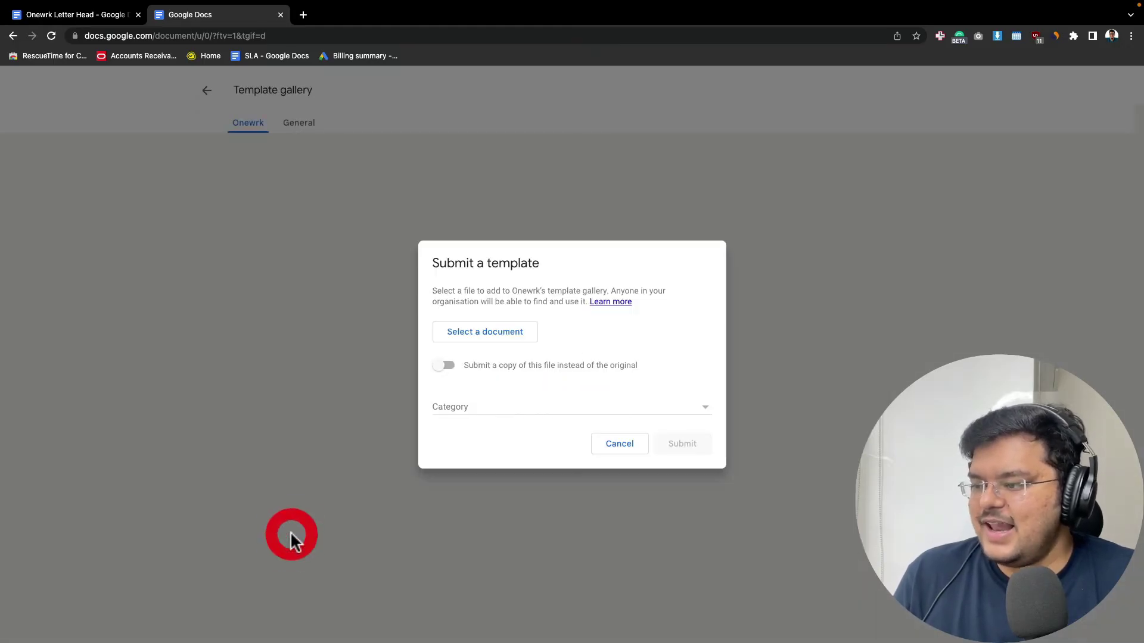
pyautogui.click(457, 408)
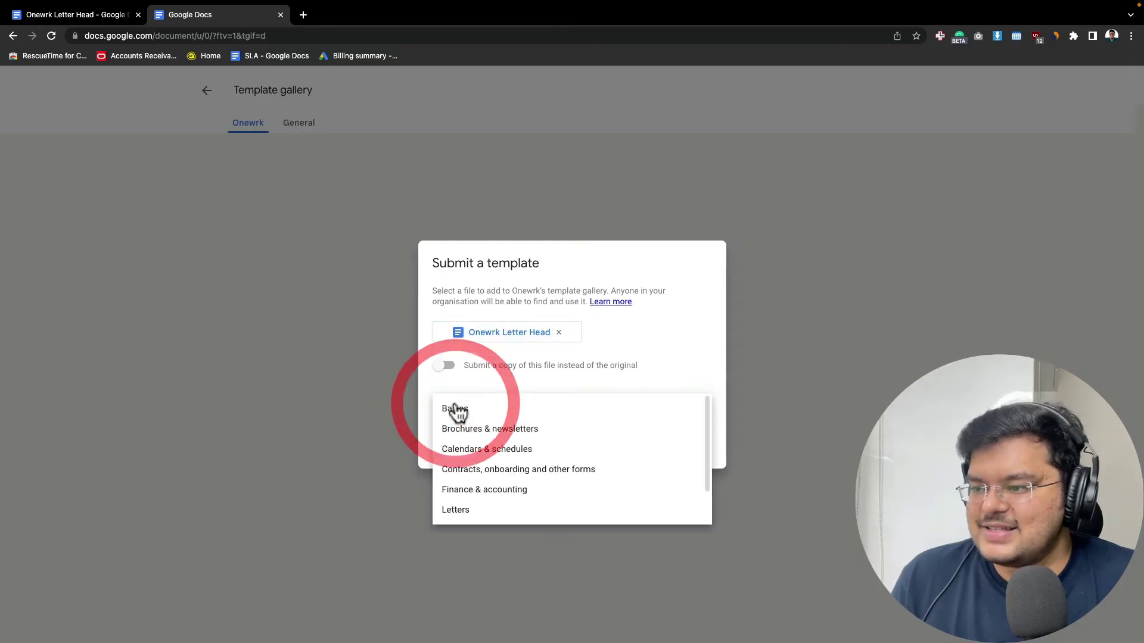
pyautogui.scroll(-1, 506, 464)
pyautogui.scroll(-1, 506, 466)
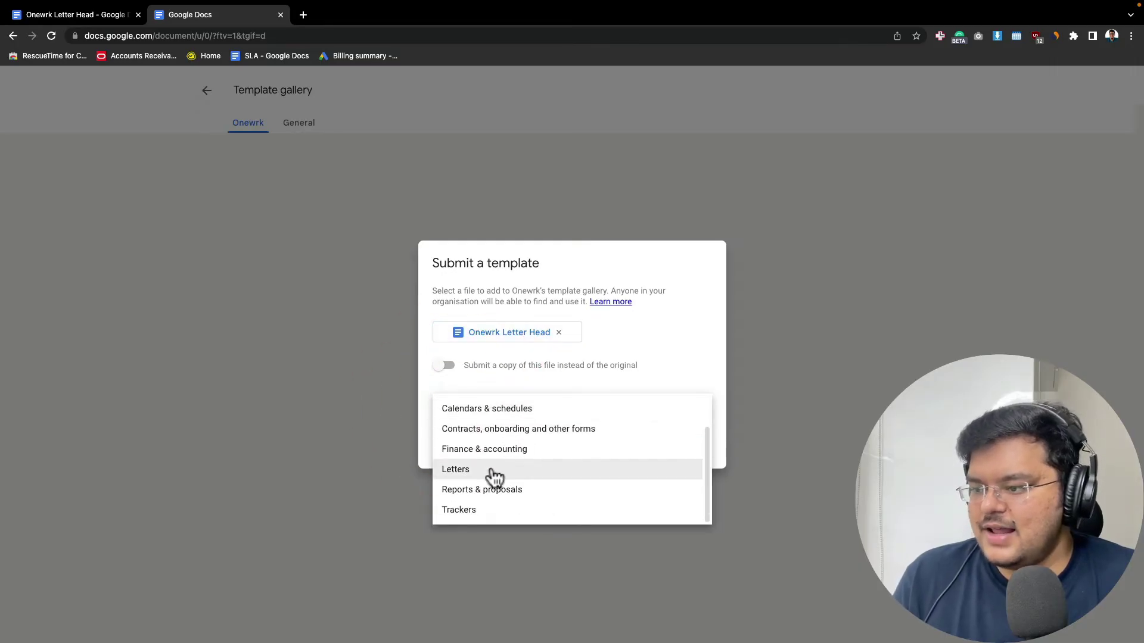
pyautogui.click(492, 469)
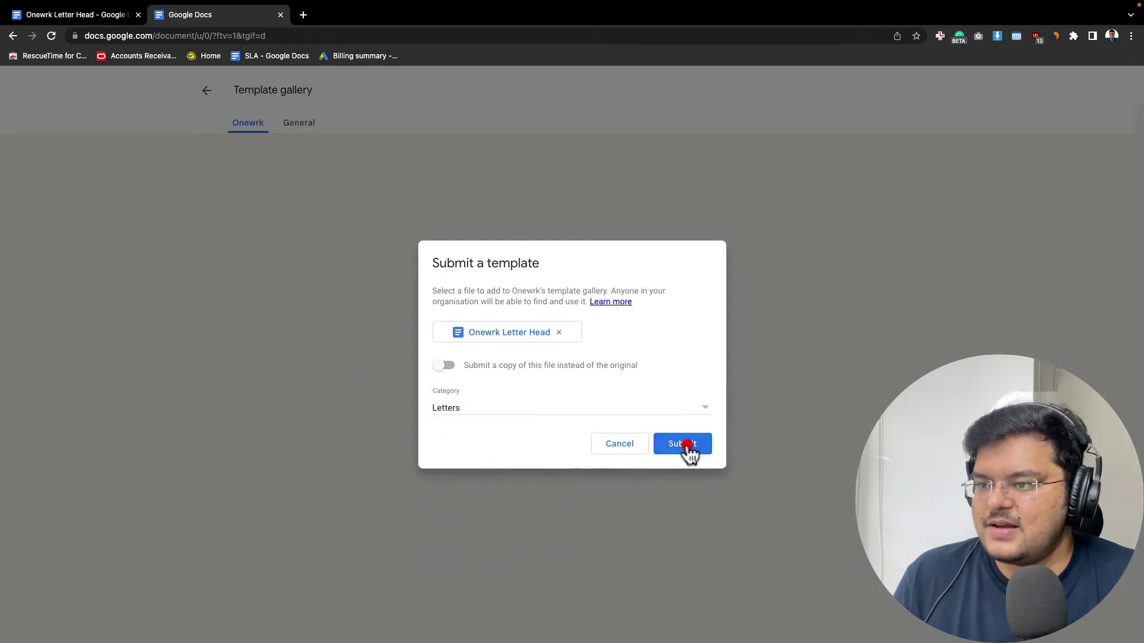
pyautogui.click(687, 445)
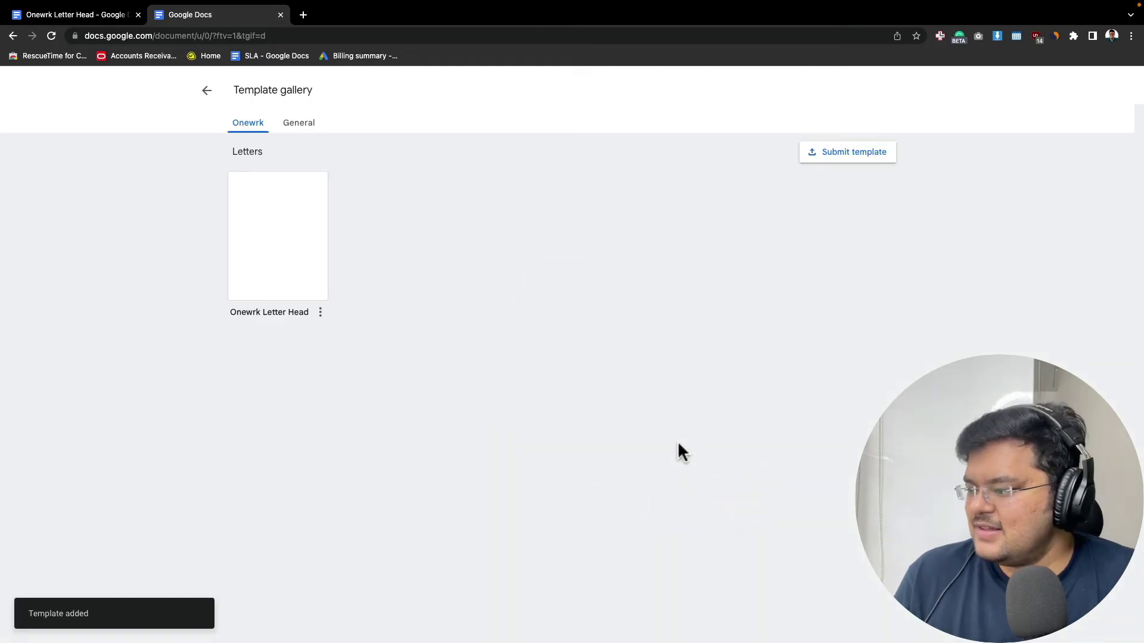
# Dismiss the new template's options menu and switch back to the Onewrk Letter Head document
pyautogui.click(320, 312)
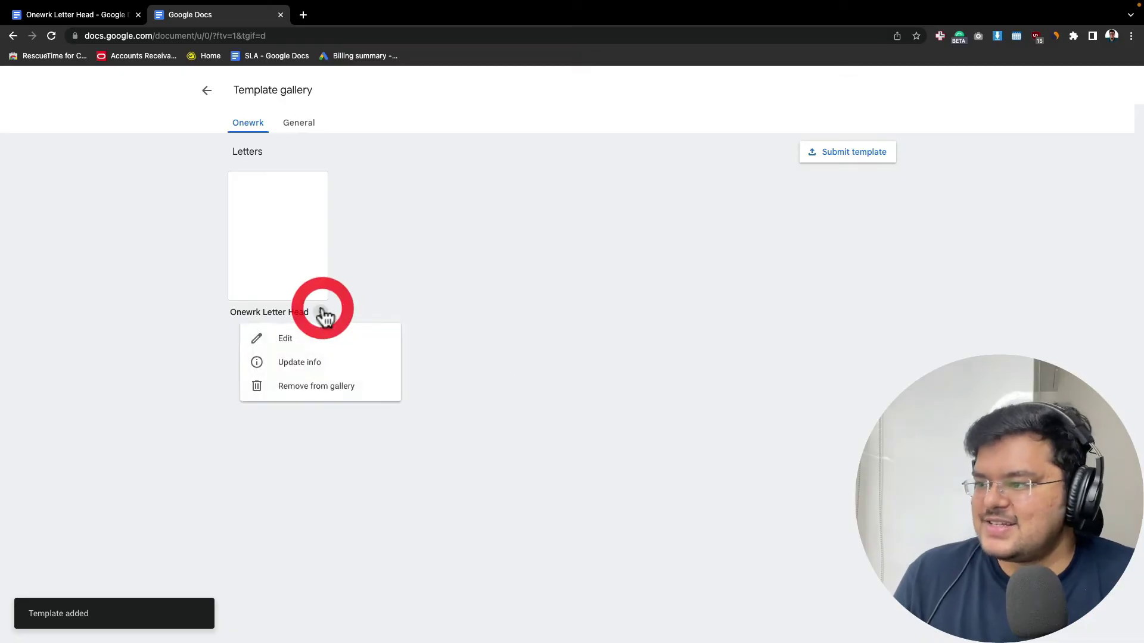
pyautogui.click(451, 257)
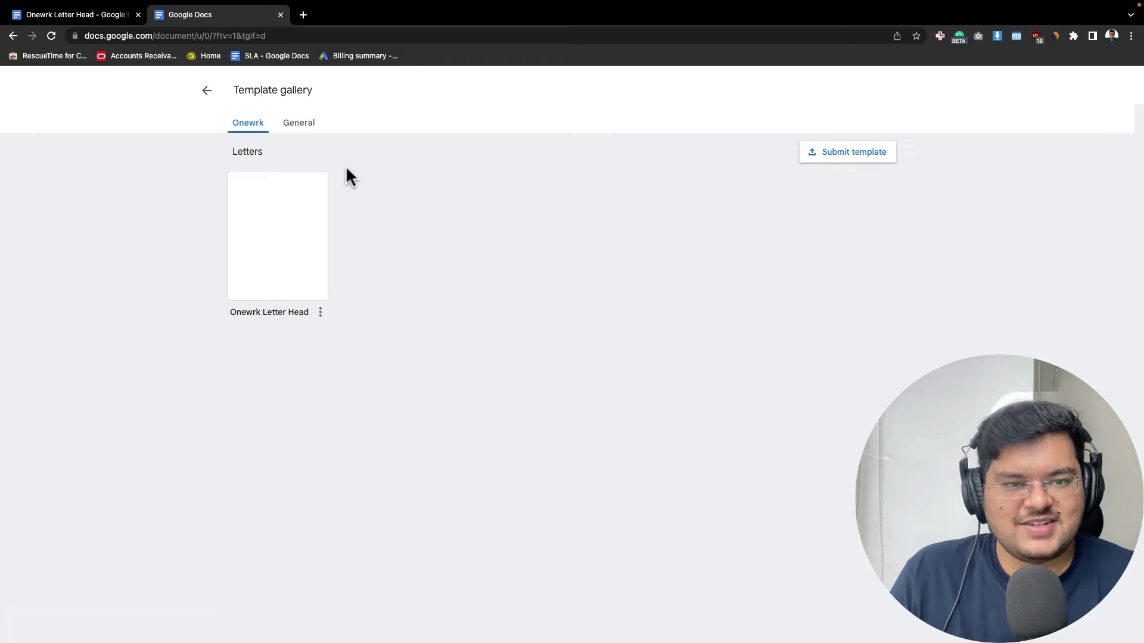
pyautogui.click(88, 16)
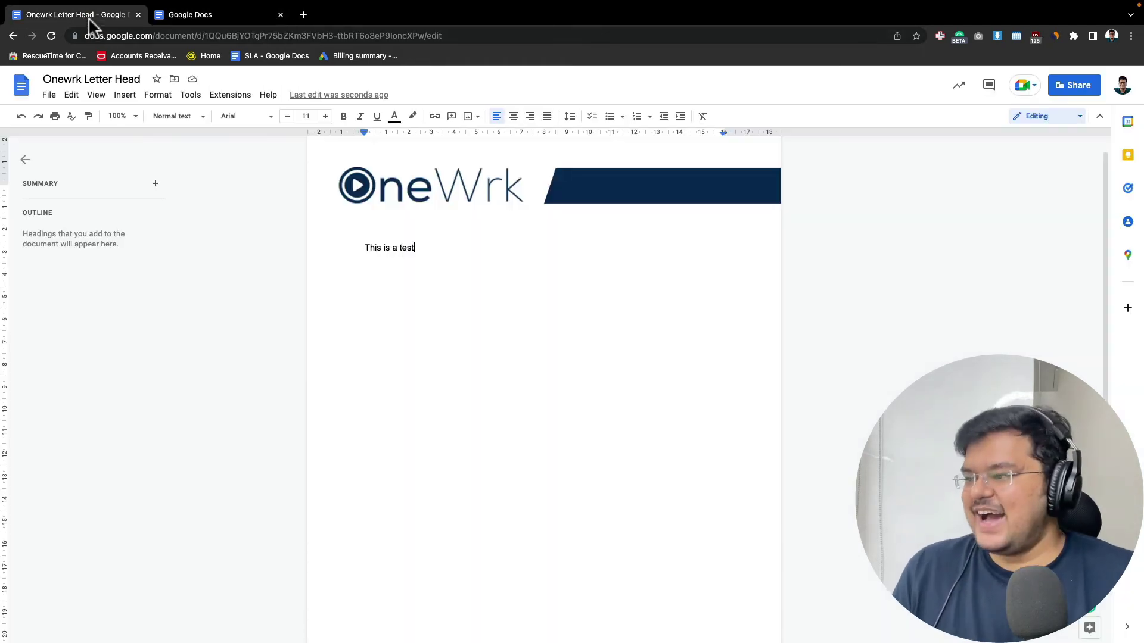
pyautogui.scroll(-5, 646, 425)
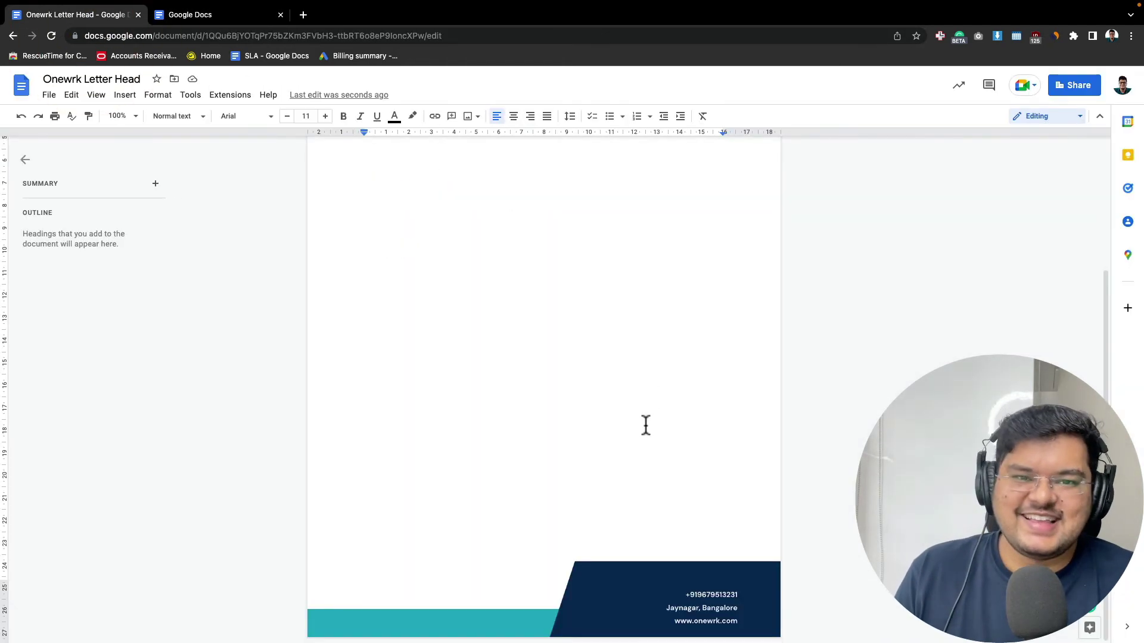
pyautogui.scroll(5, 646, 425)
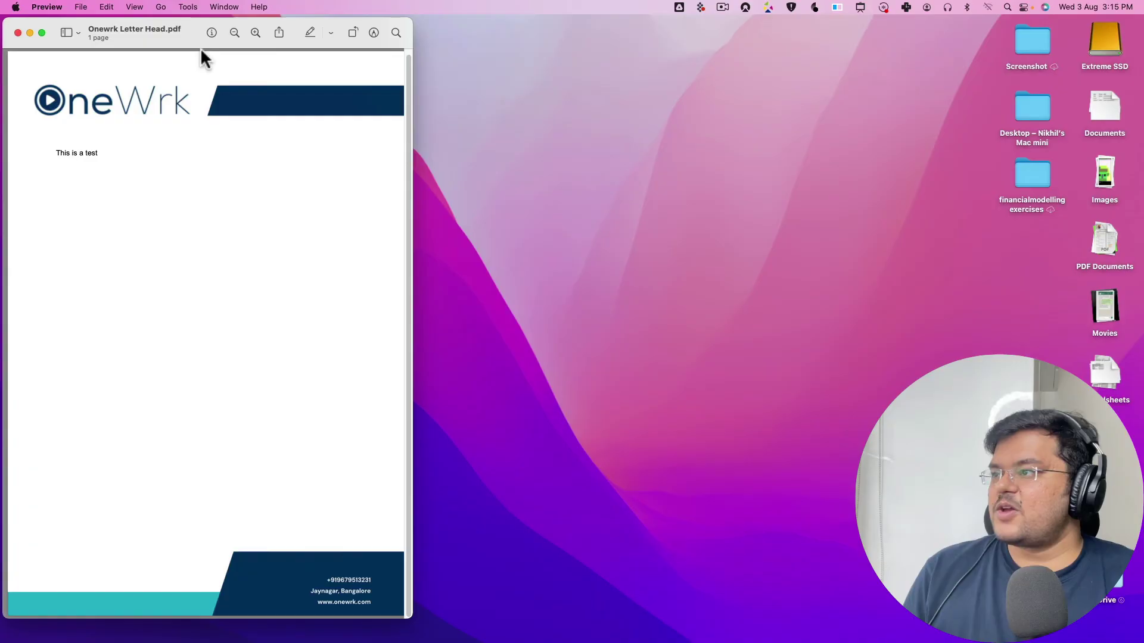
# Drag the Preview window to near full screen, then zoom so the whole letterhead page fits
pyautogui.moveTo(201, 51); pyautogui.dragTo(478, 479)
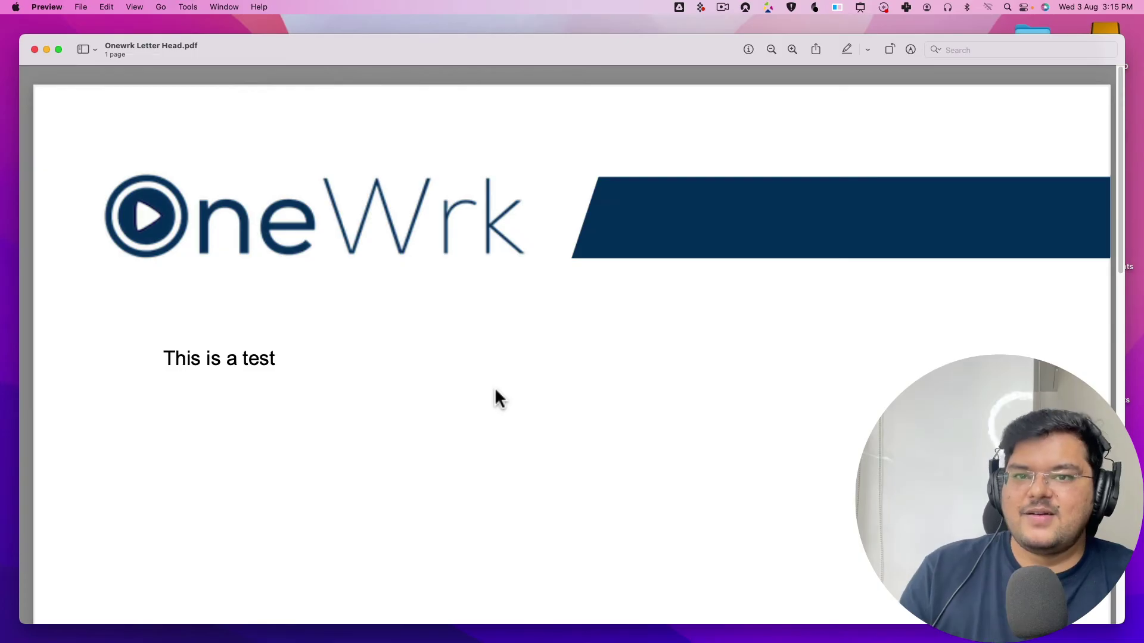
pyautogui.scroll(-5, 477, 223)
pyautogui.click(771, 49)
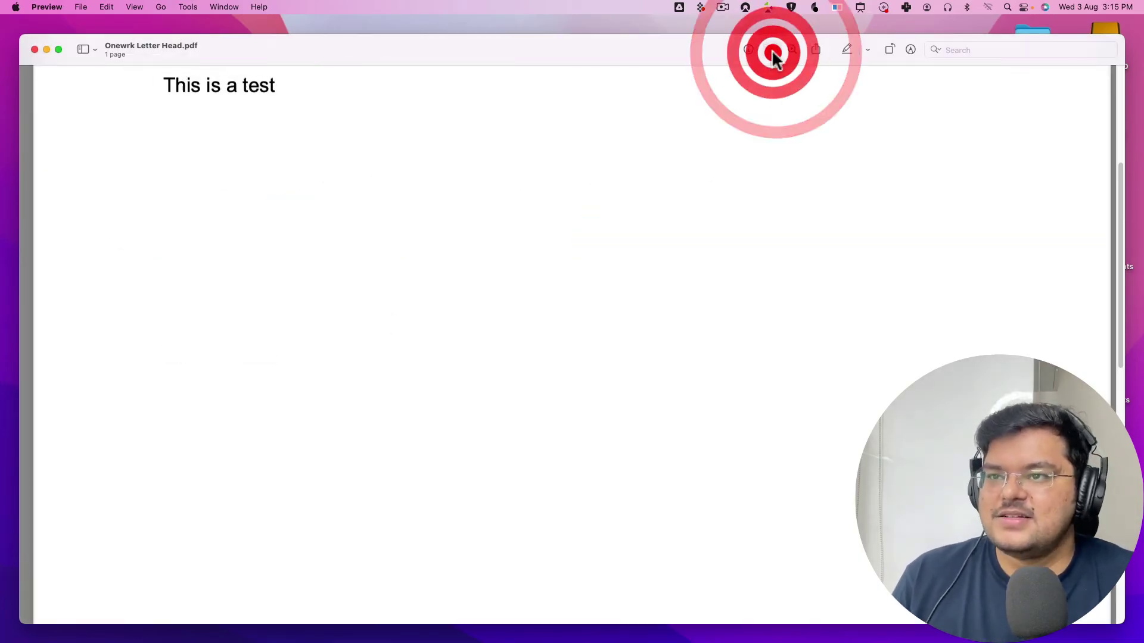
pyautogui.click(771, 49)
pyautogui.click(770, 48)
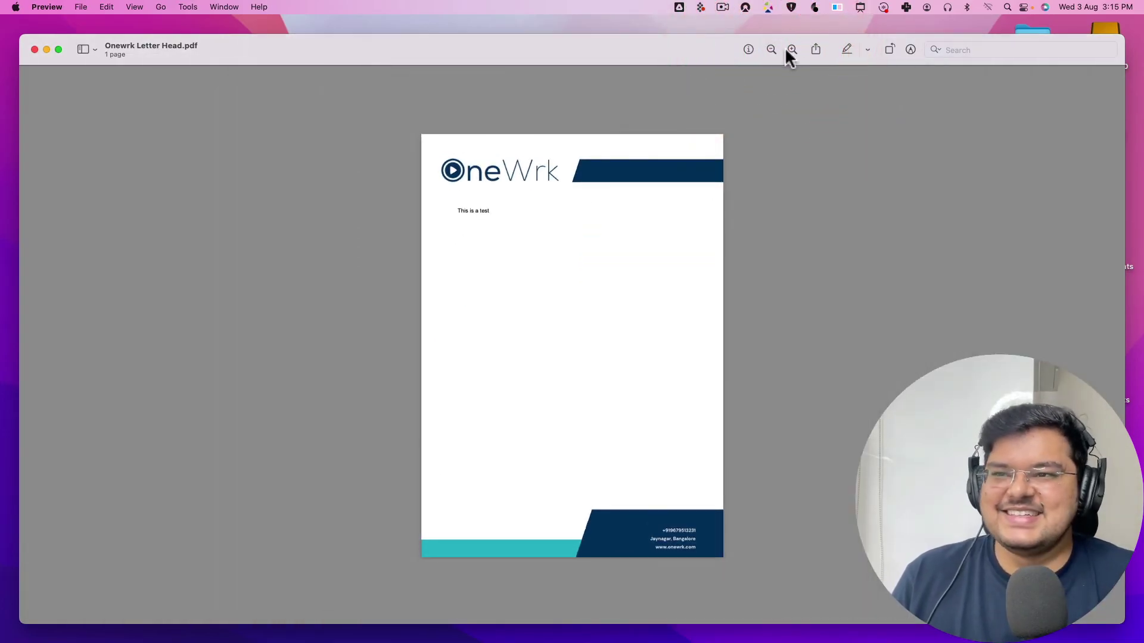
pyautogui.click(791, 49)
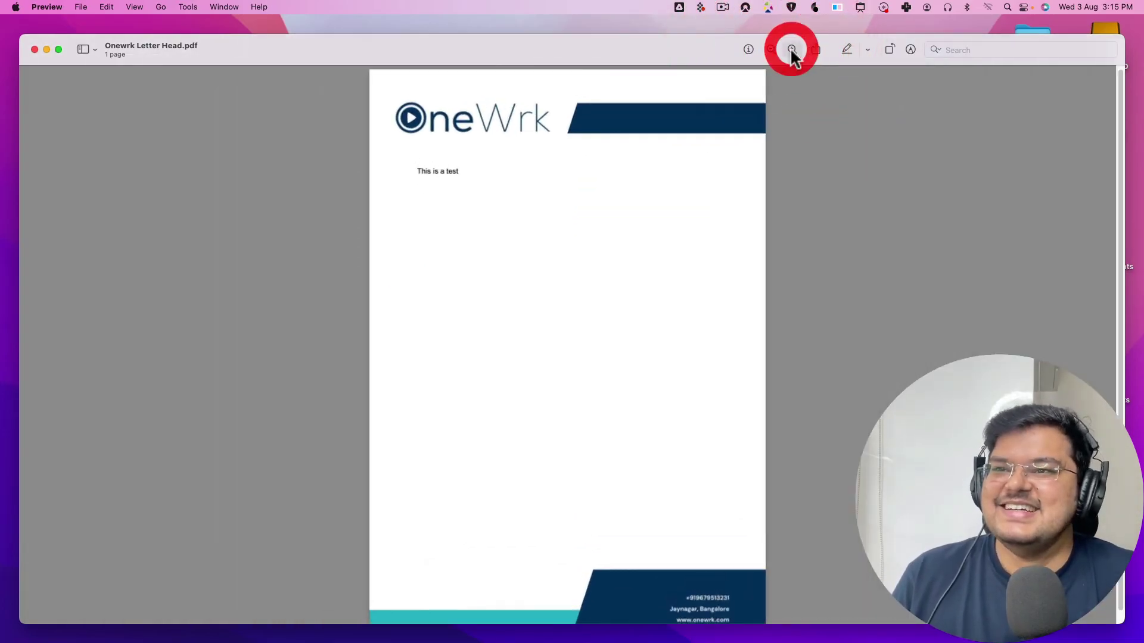
pyautogui.click(595, 338)
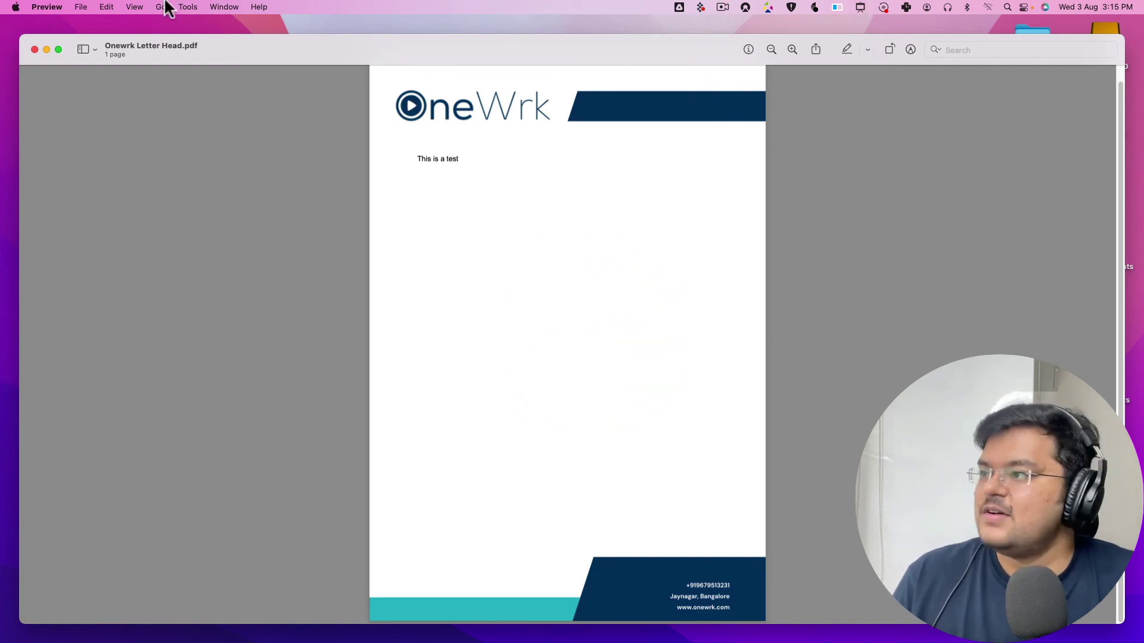
# Insert a saved signature and resize it into place just above the letterhead footer
pyautogui.click(184, 8)
pyautogui.moveTo(213, 148)
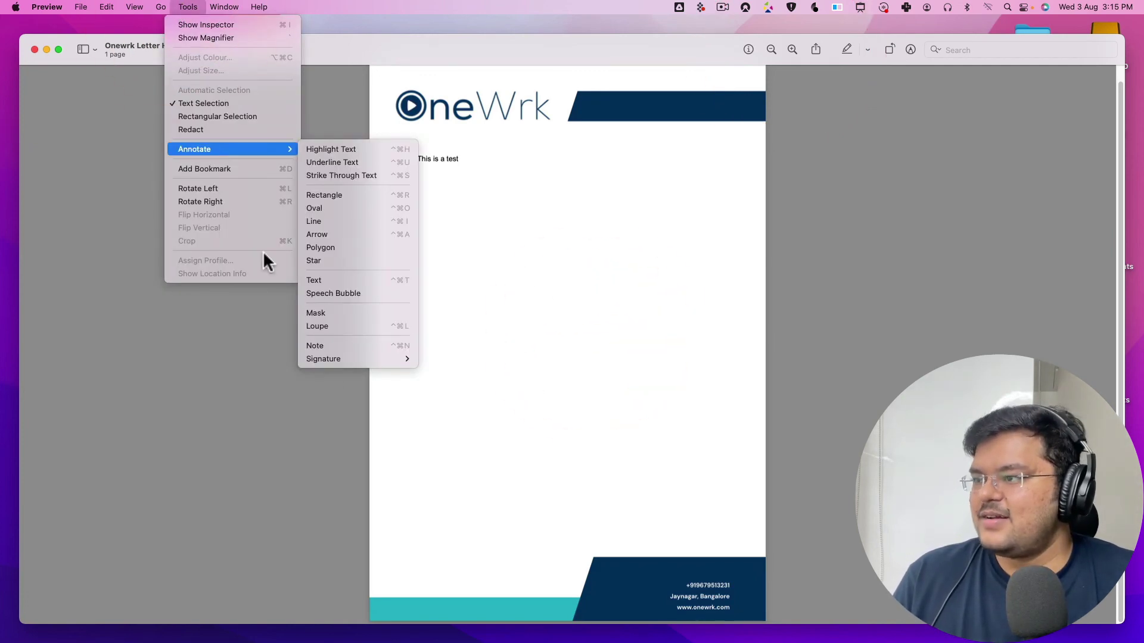
pyautogui.moveTo(356, 359)
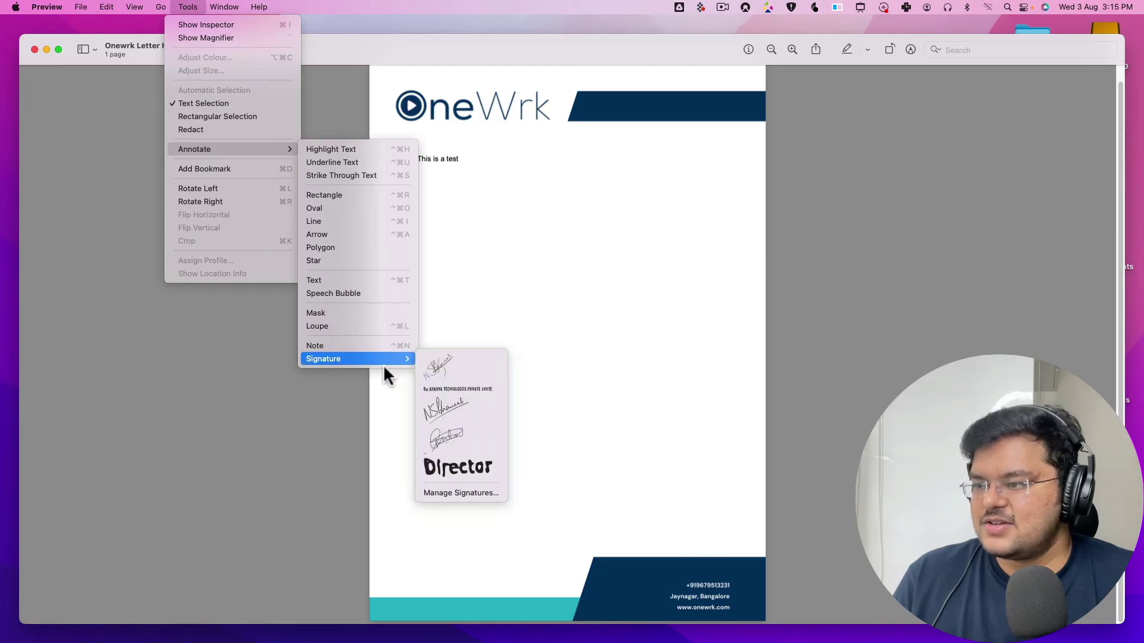
pyautogui.click(461, 409)
pyautogui.moveTo(595, 357); pyautogui.dragTo(695, 469)
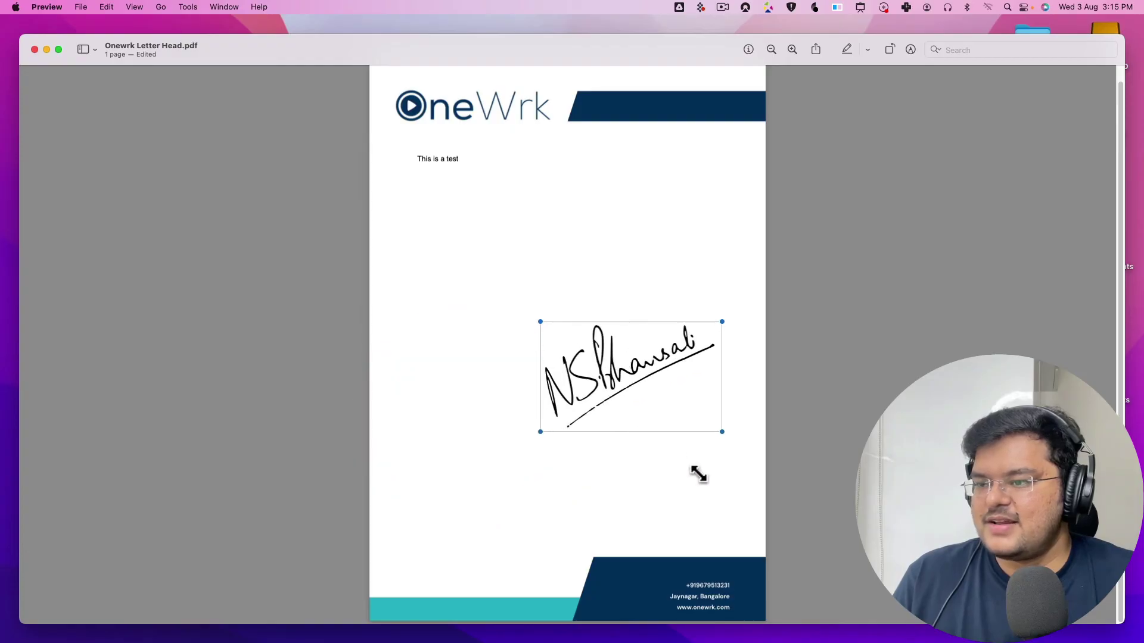
pyautogui.moveTo(601, 373); pyautogui.dragTo(490, 480)
pyautogui.click(490, 479)
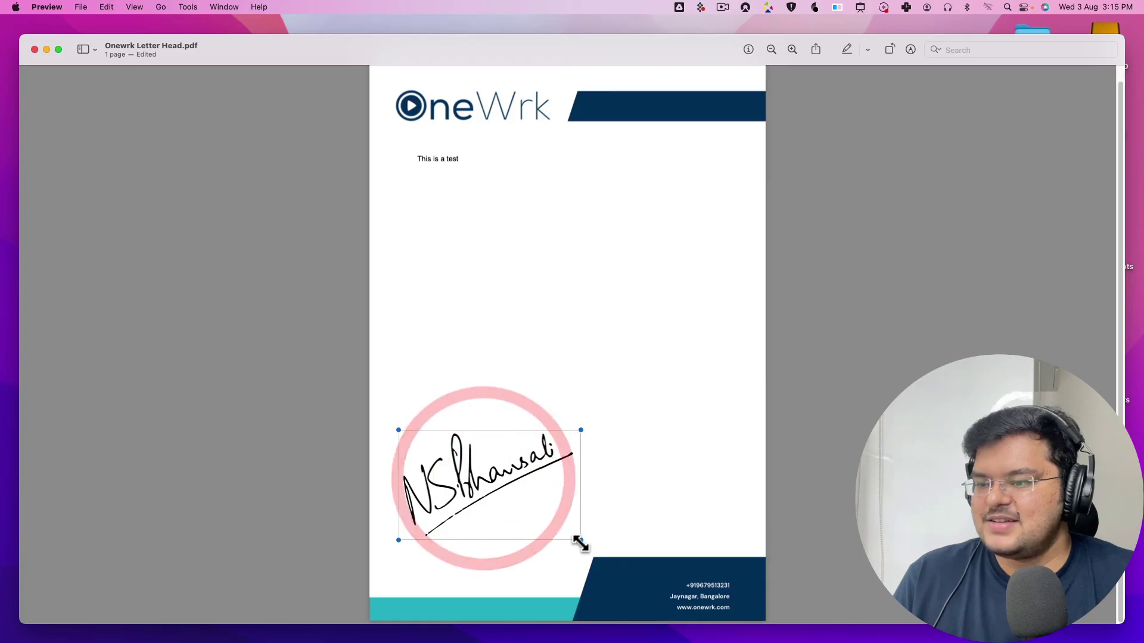
pyautogui.moveTo(581, 542); pyautogui.dragTo(552, 530)
pyautogui.click(601, 480)
# Delete the trial signature from the page and close the PDF in Preview
pyautogui.click(804, 449)
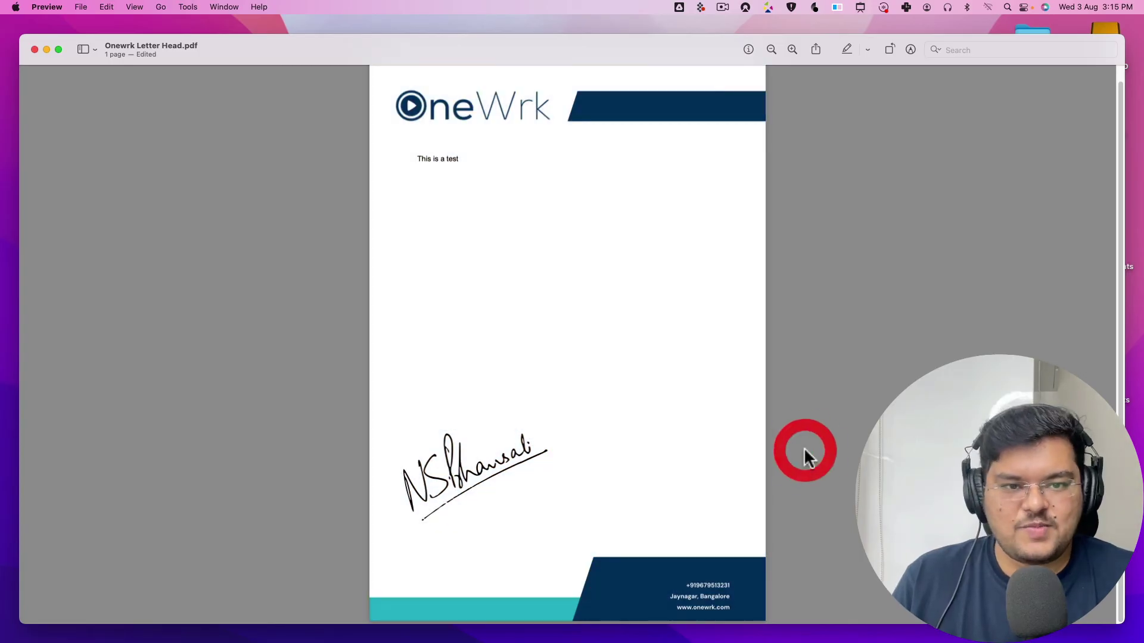
pyautogui.click(473, 463)
pyautogui.click(474, 463)
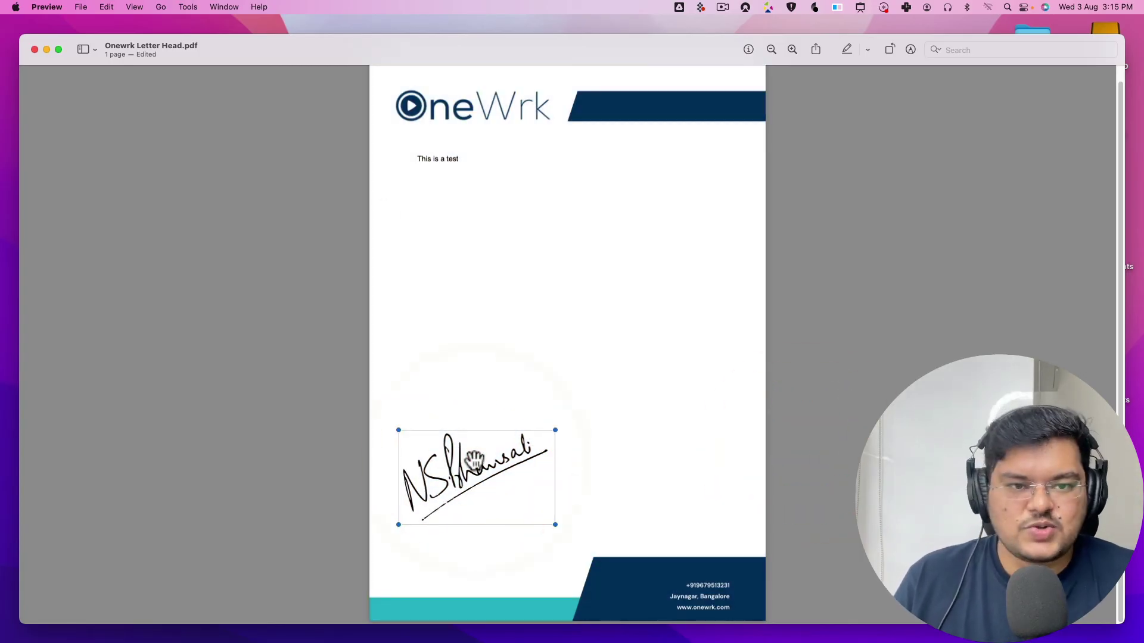
pyautogui.press('BackSpace')
pyautogui.press('BackSpace')
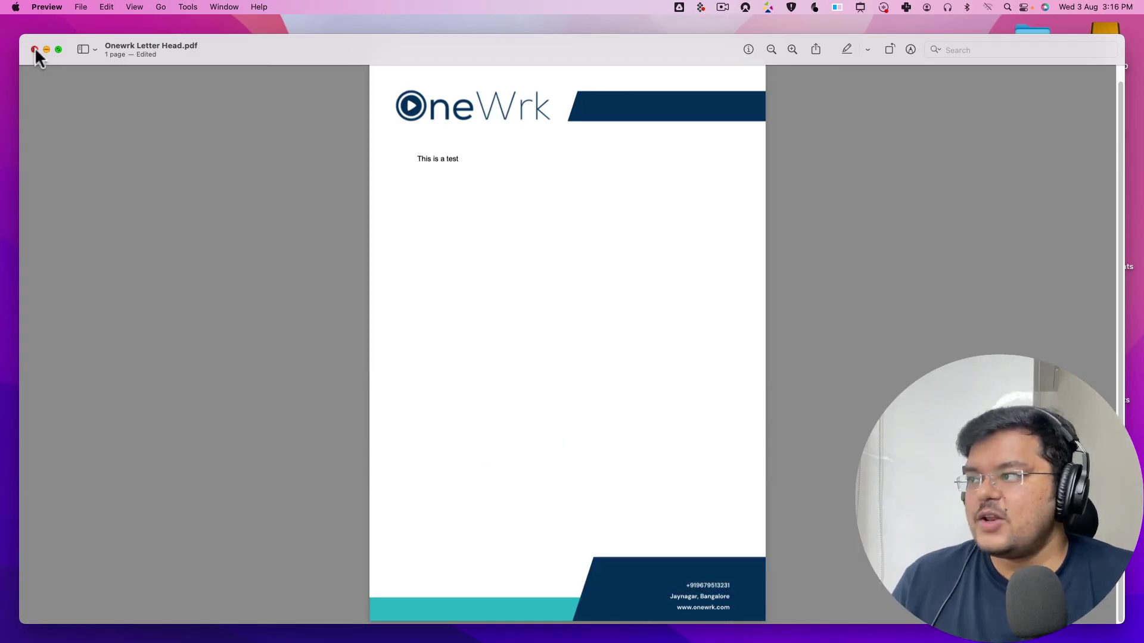
pyautogui.click(34, 49)
# Return to the Onewrk Letter Head Google Doc and turn on Suggest edits mode
pyautogui.hotkey('ctrl', 'Right')
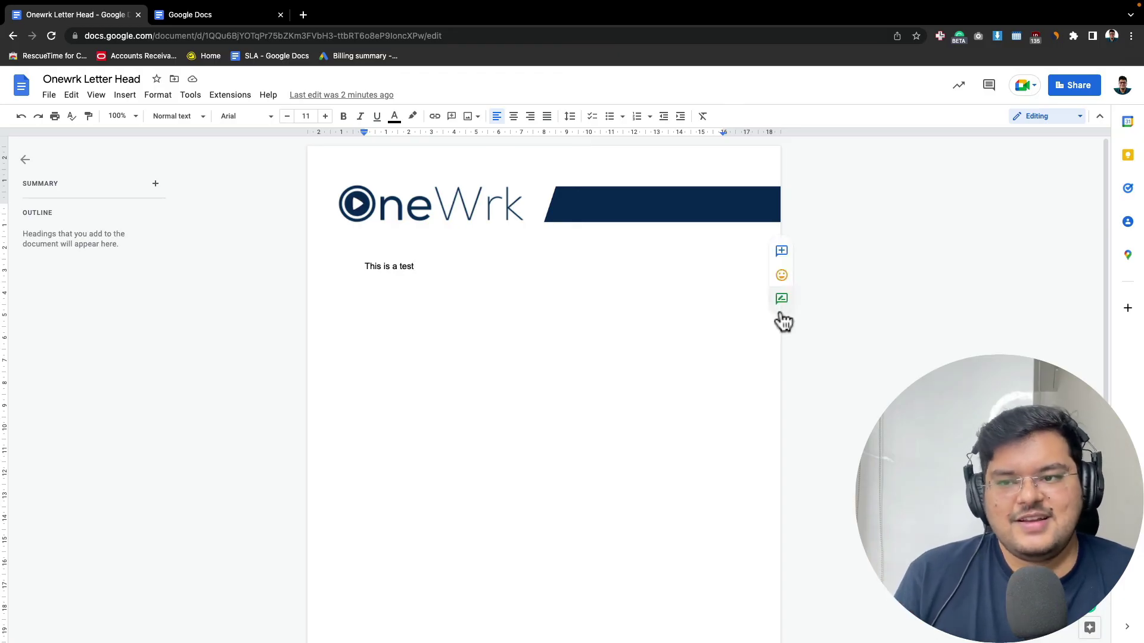
pyautogui.click(779, 304)
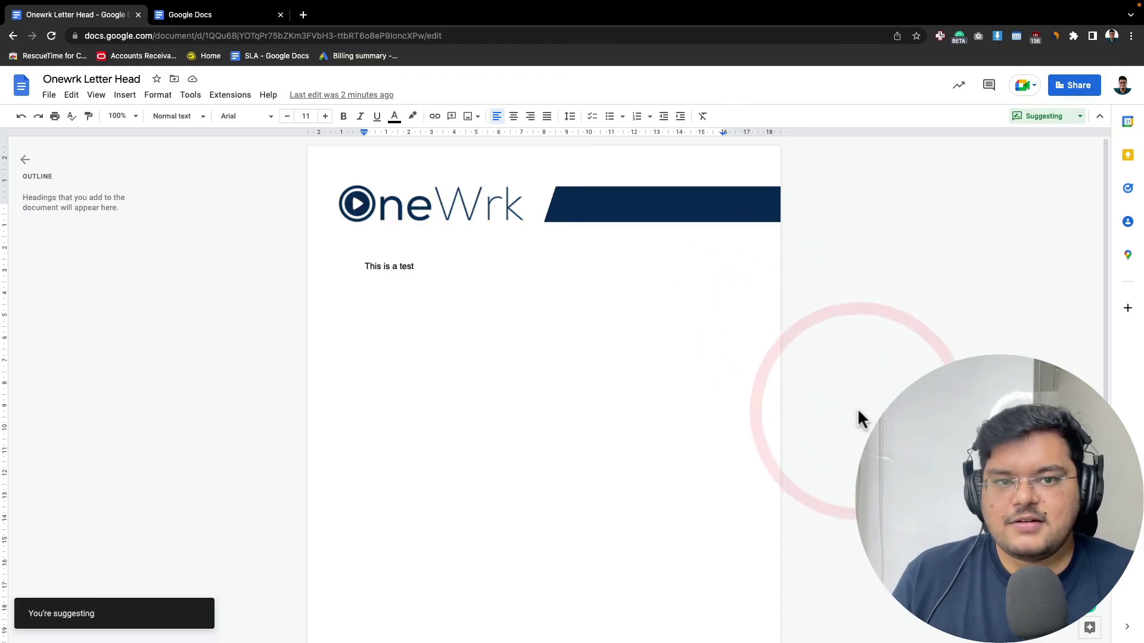